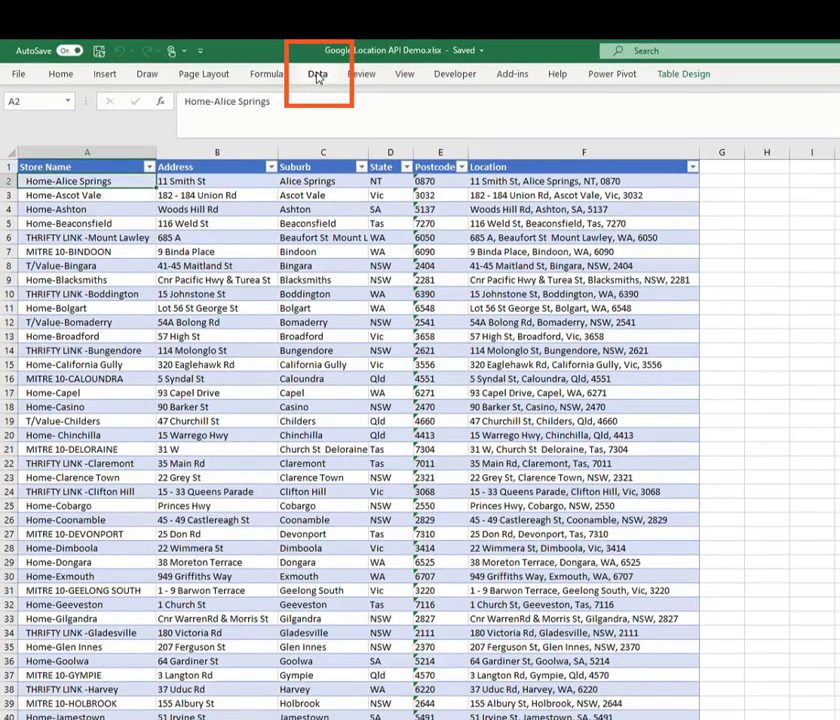
Load the store table into Power Query as Input_Range and select its Location column
click(318, 76)
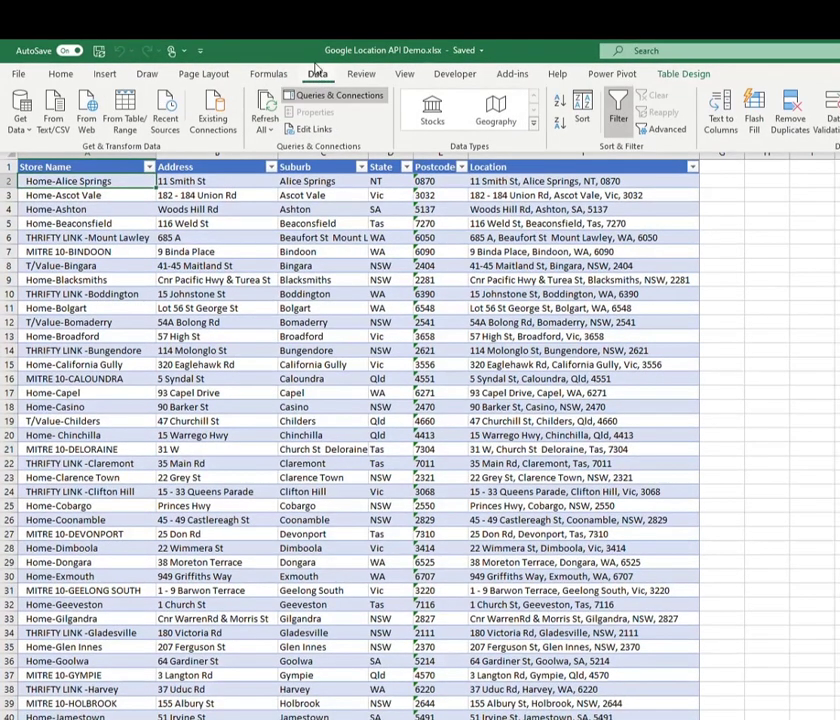
click(125, 110)
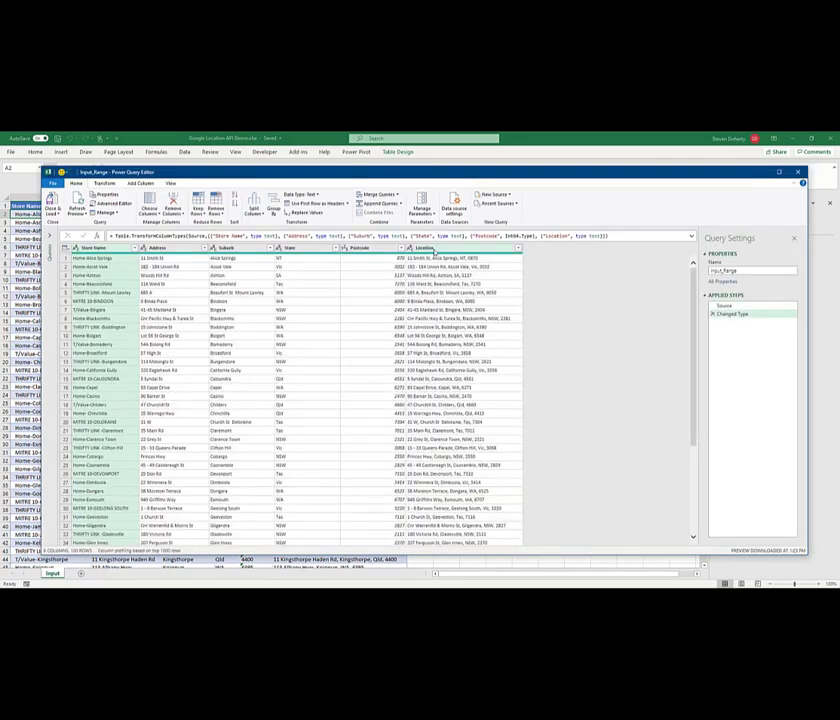
click(428, 248)
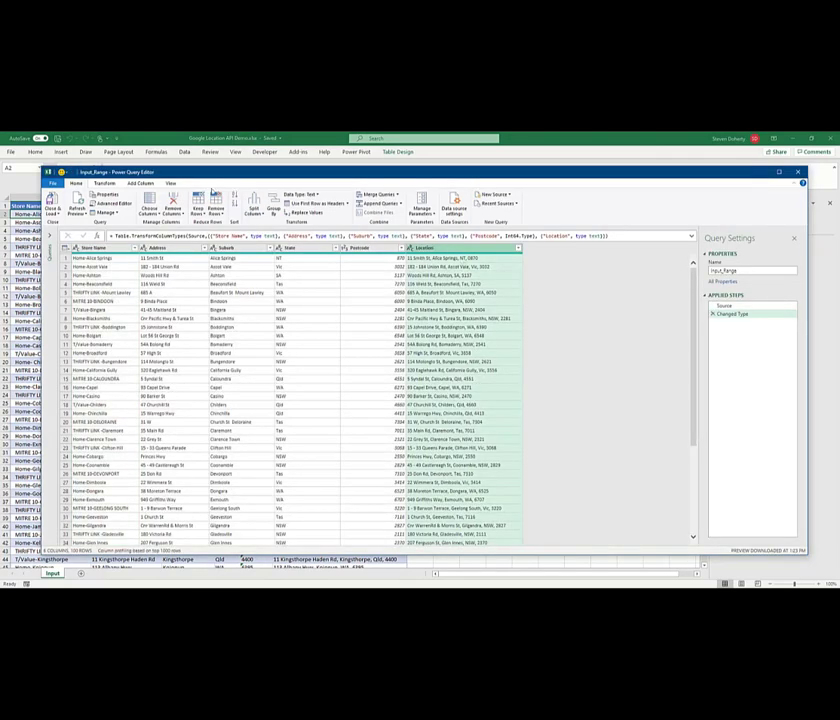
click(141, 184)
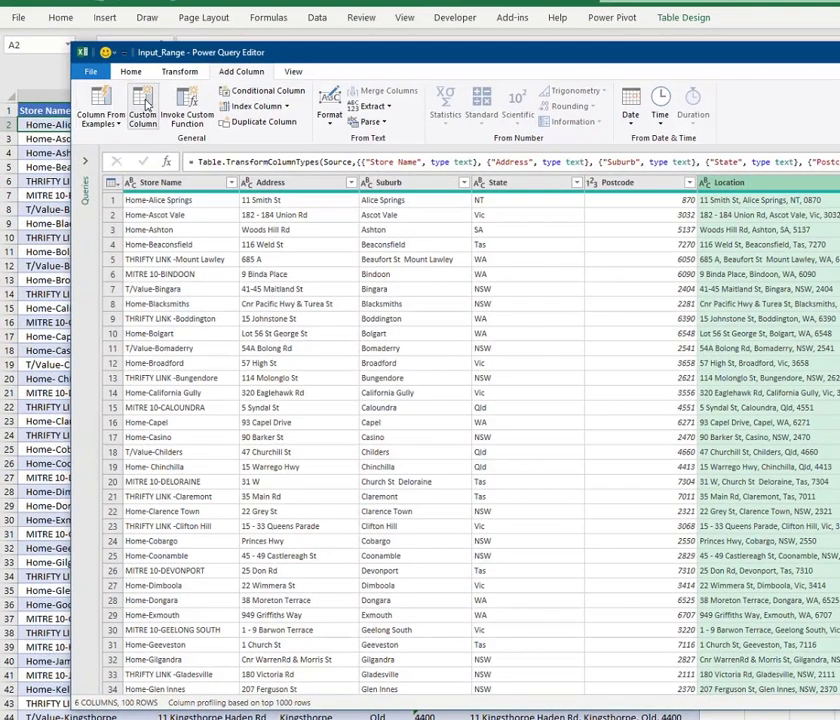
Add a custom column with the formula [Location]&", AU"
click(144, 105)
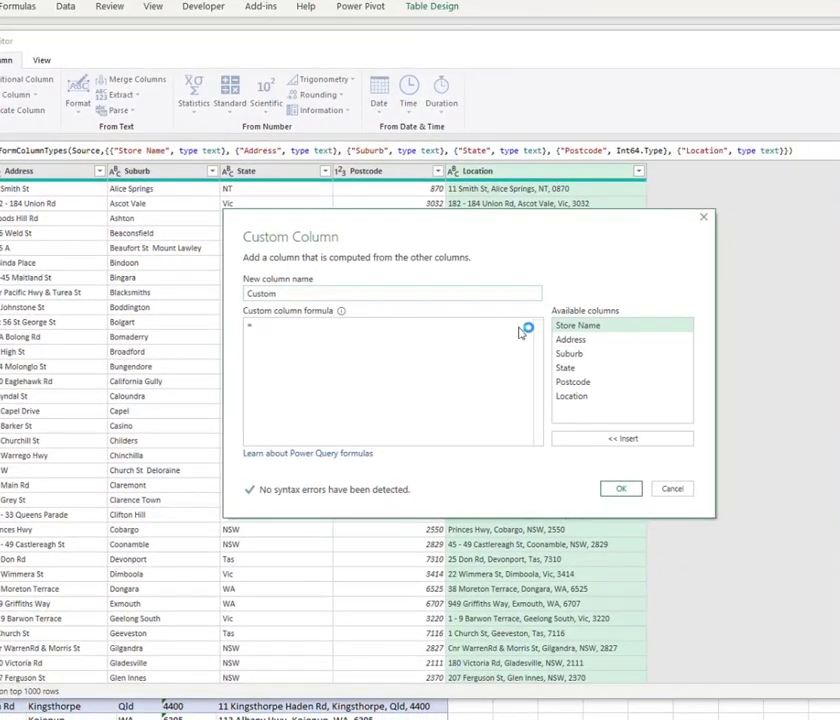
double_click(572, 396)
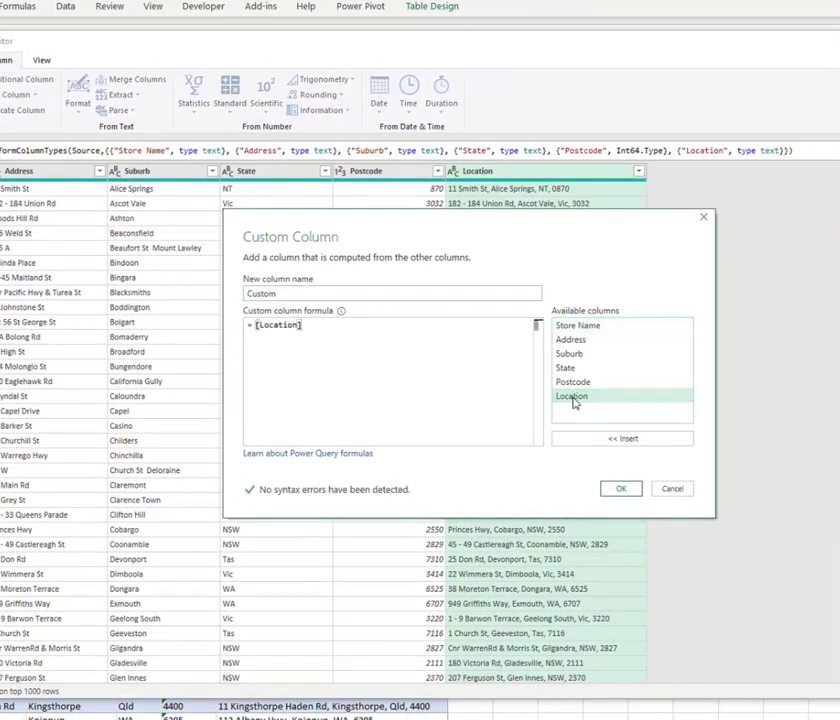
text(&)
text(", ")
text(AU)
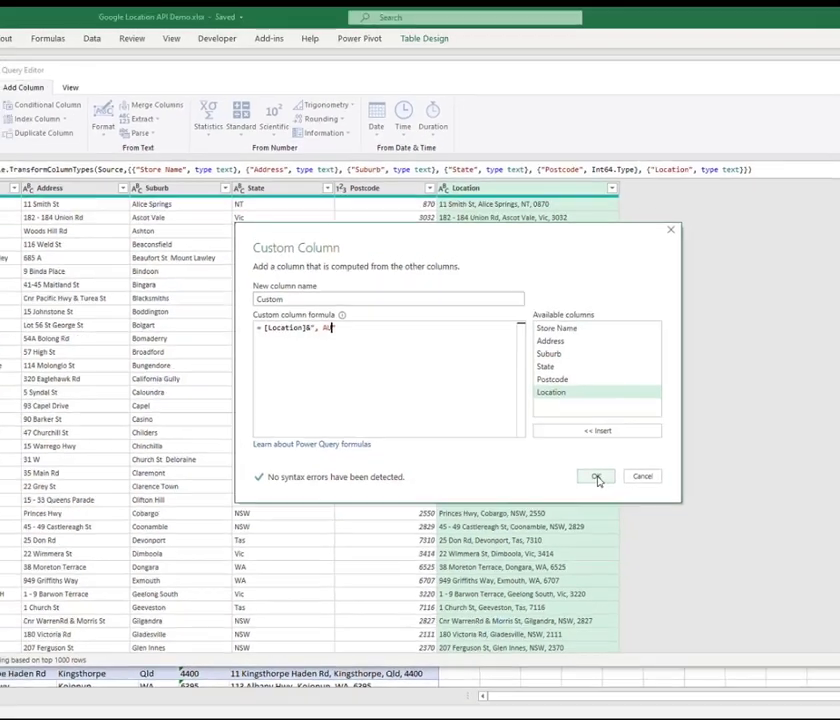
click(620, 487)
Remove the original Location column and rename the Custom column to Location
click(470, 248)
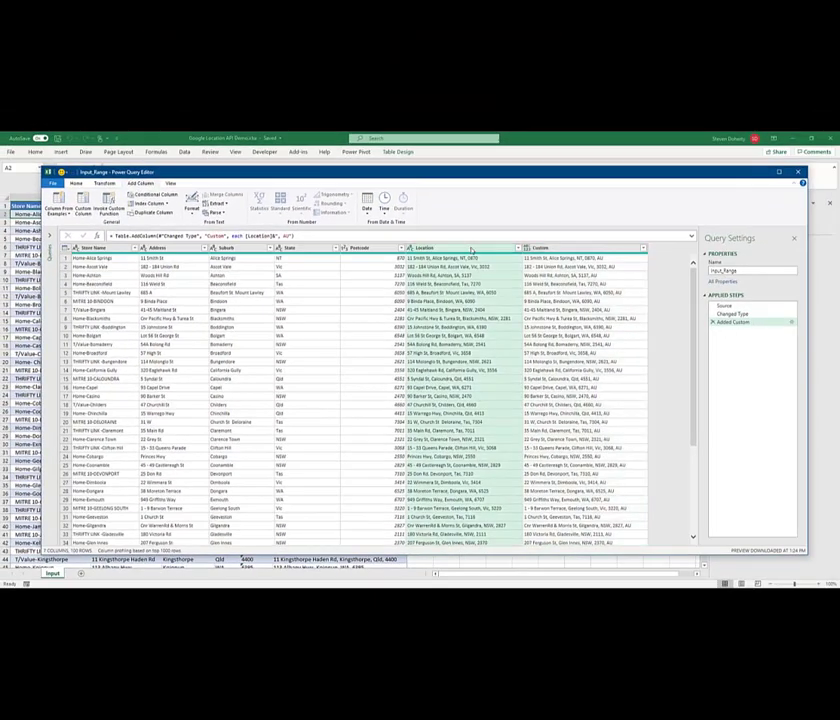
right_click(473, 248)
click(490, 262)
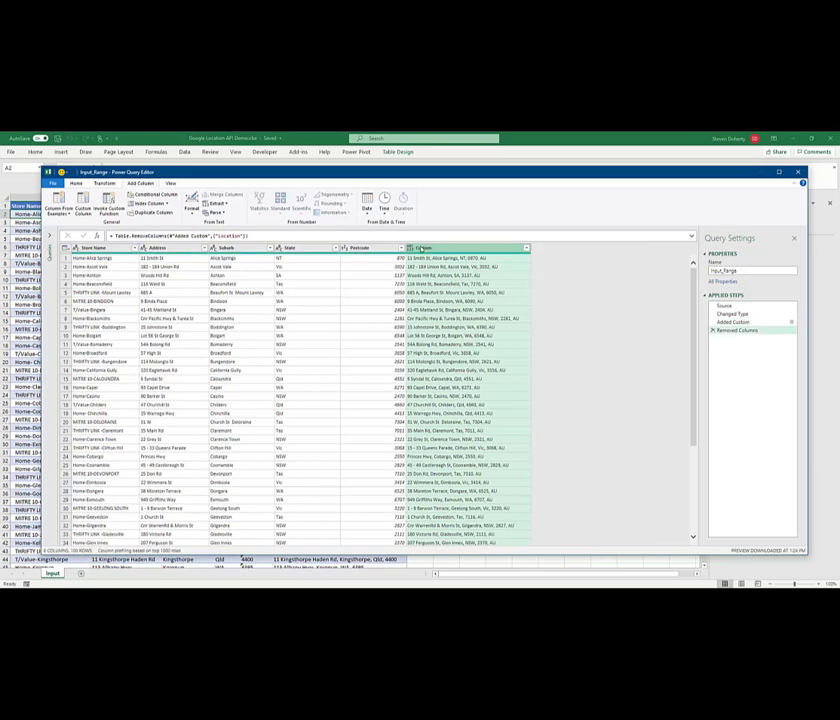
double_click(428, 248)
text(La)
text(cation)
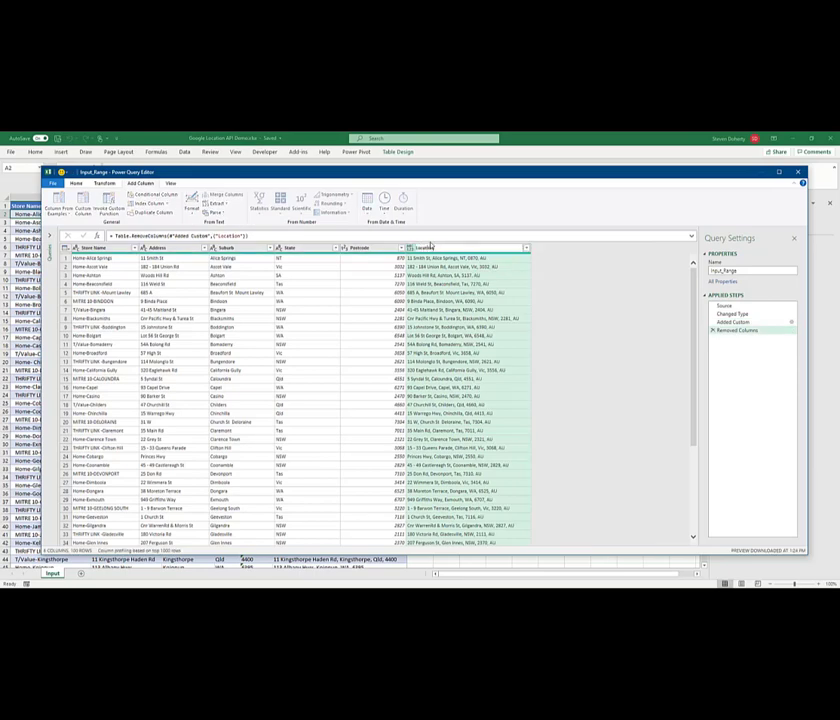
key(Return)
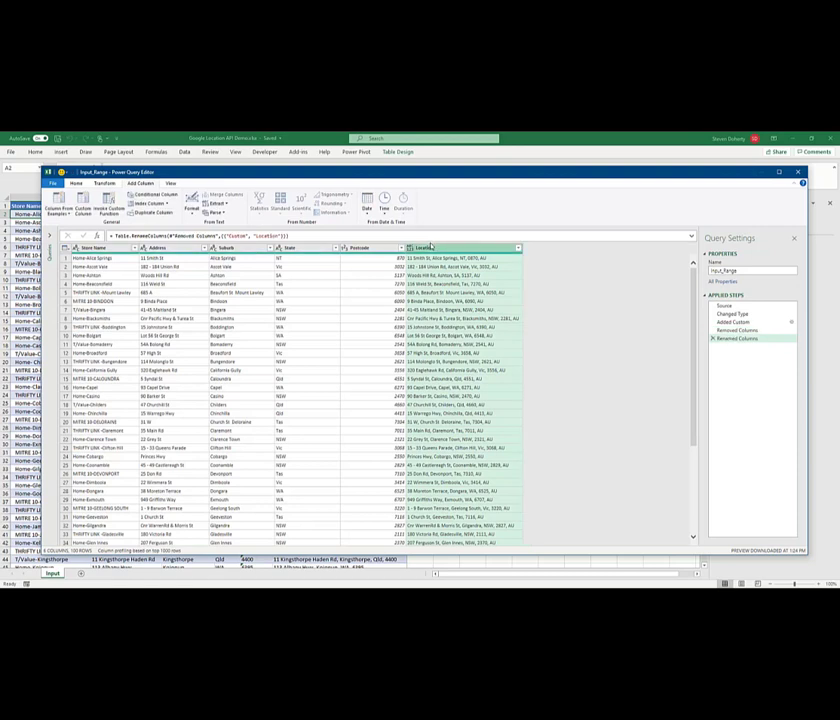
click(76, 183)
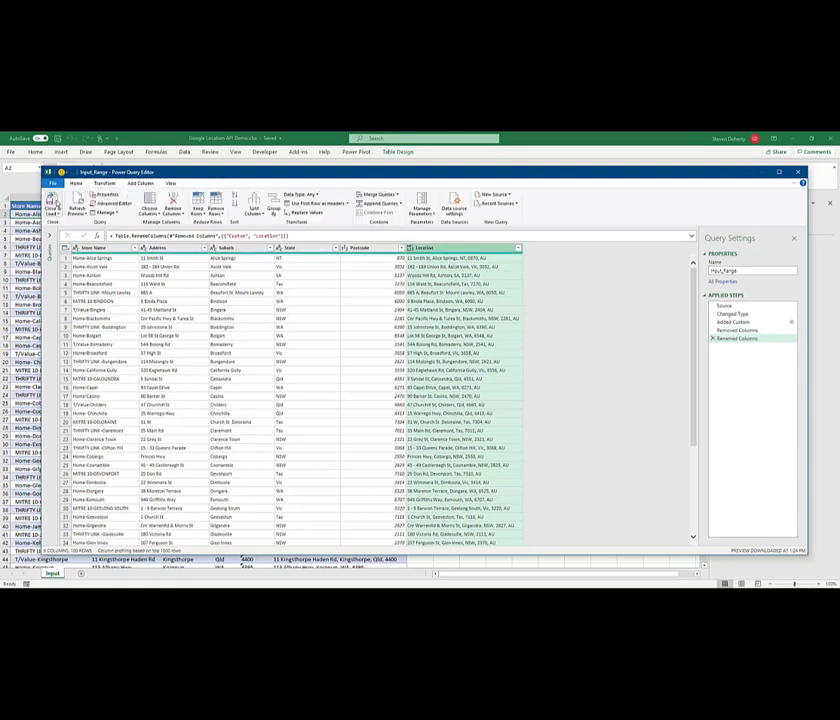
Close & Load the Input_Range query to a new sheet and rename that sheet Output
click(55, 207)
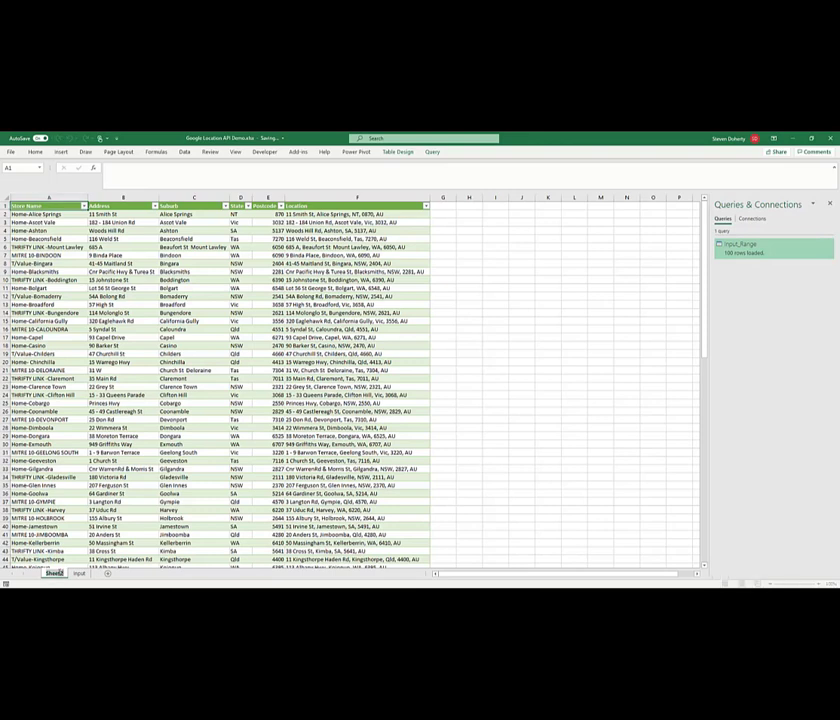
double_click(60, 571)
text(Output)
key(Return)
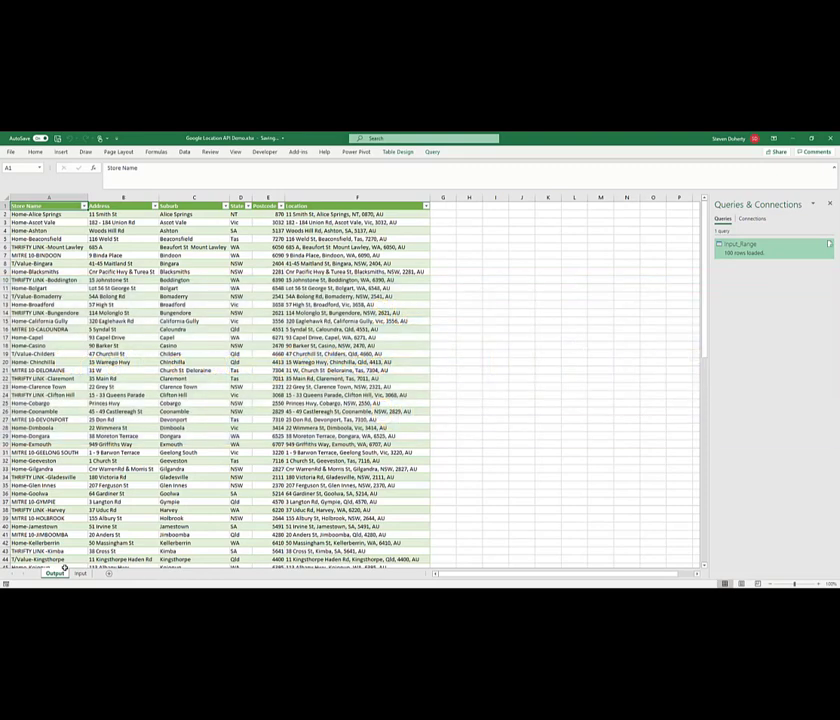
Copy the headers and first store row (A1:F2) from the Input sheet
click(79, 573)
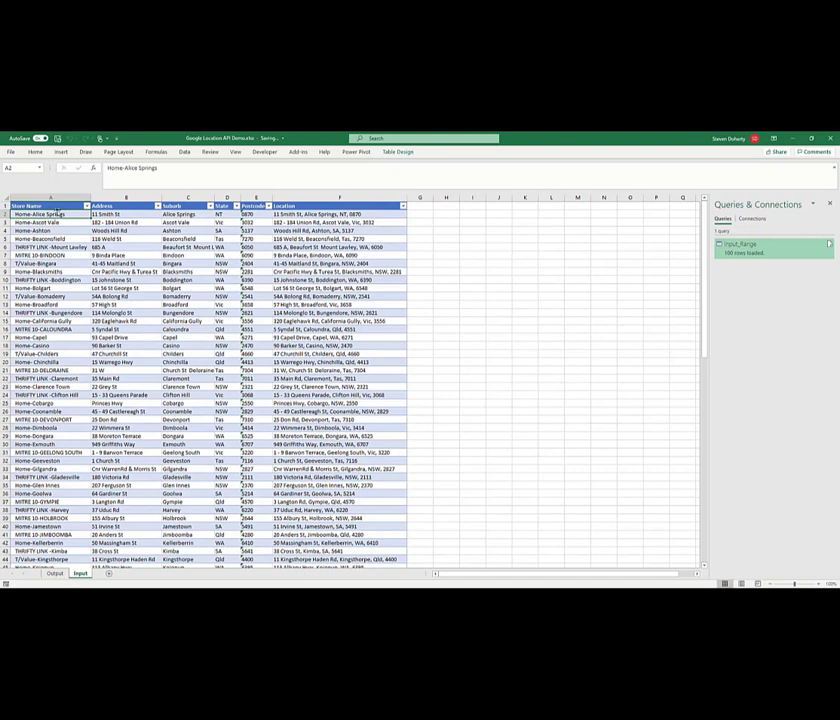
drag(50, 205, 400, 218)
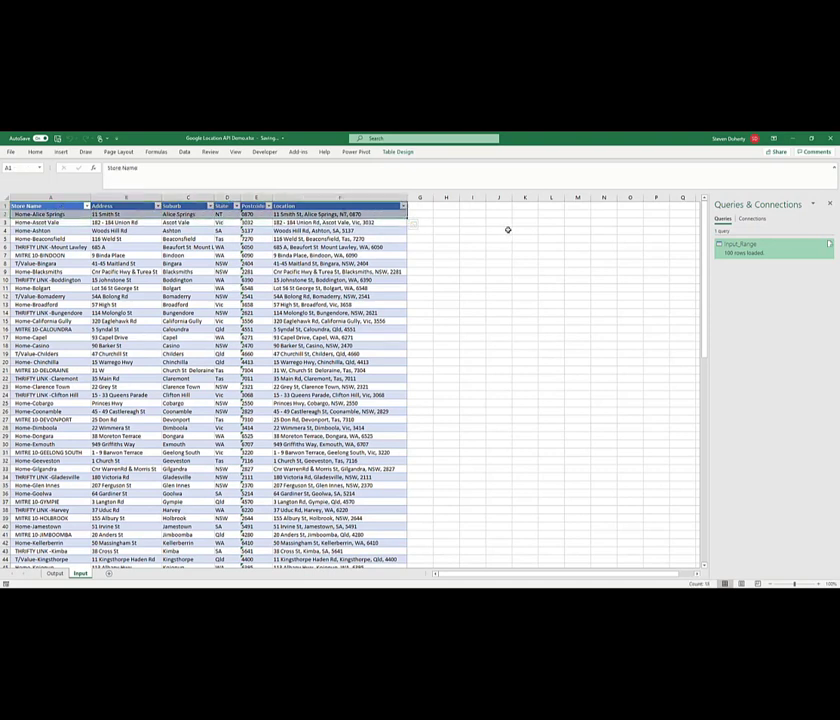
key(ctrl+c)
key(ctrl+q)
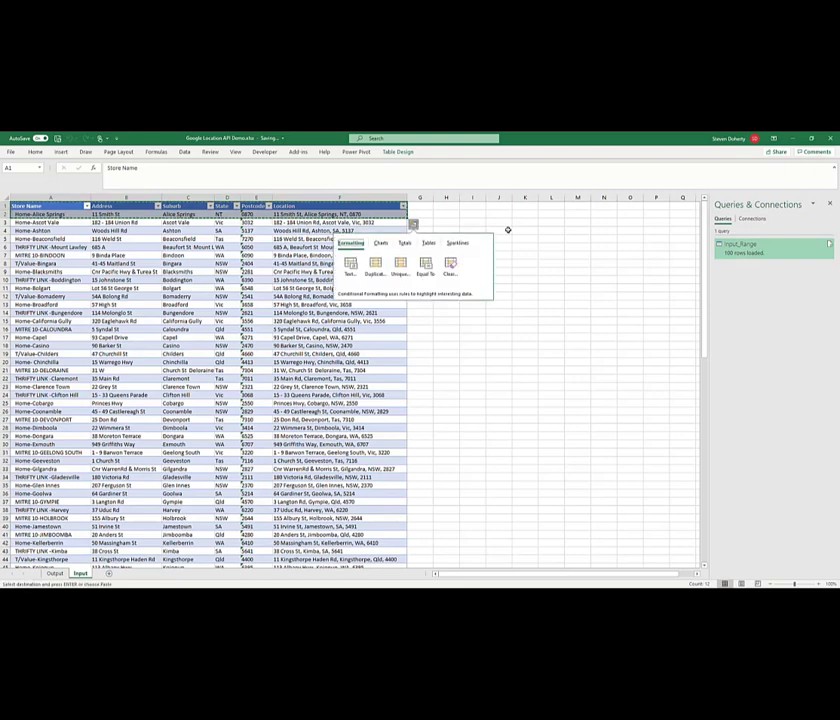
Paste them as values into a new Sheet3 and autofit all columns
click(109, 573)
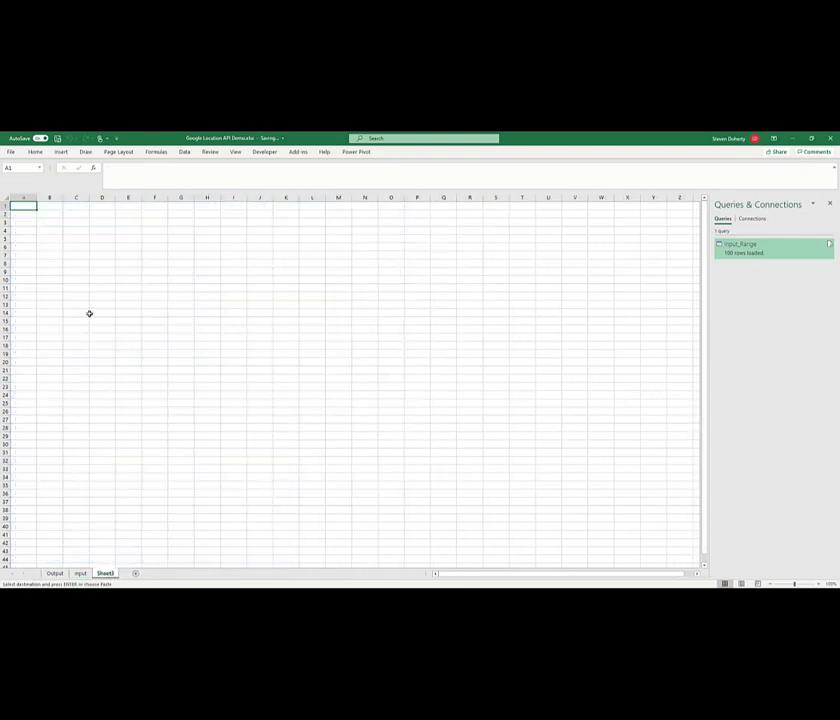
key(ctrl+alt+v)
click(374, 293)
click(474, 377)
click(5, 197)
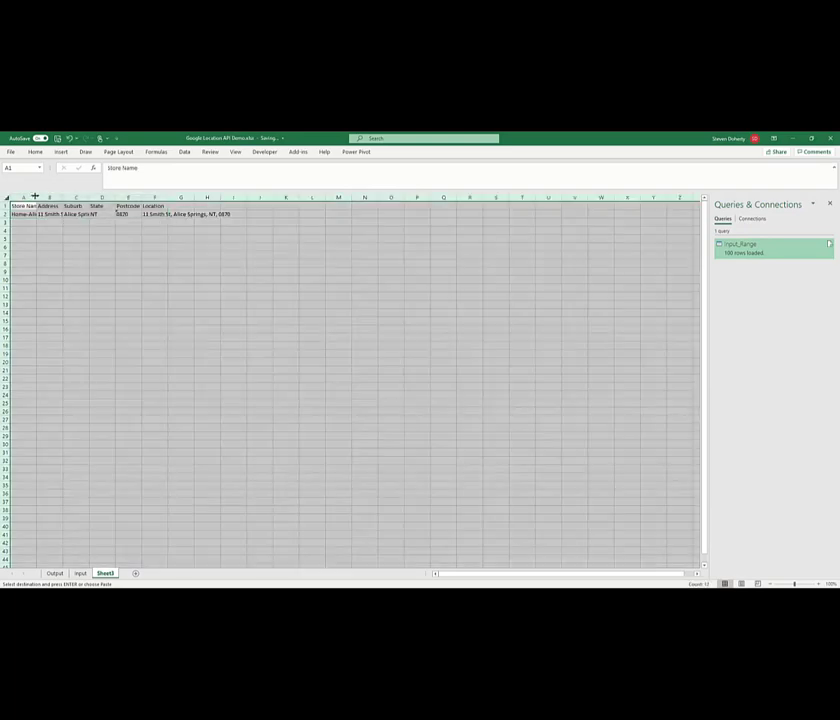
double_click(35, 197)
click(195, 213)
click(285, 205)
Head G1 'API' and paste the sample geocode URL into G2 as a single line
text(API)
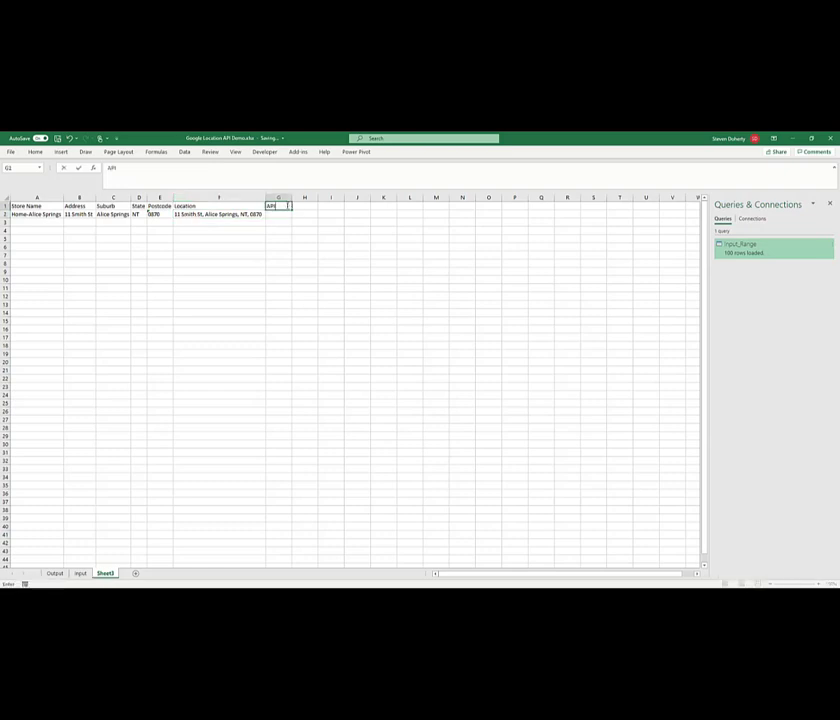
key(Return)
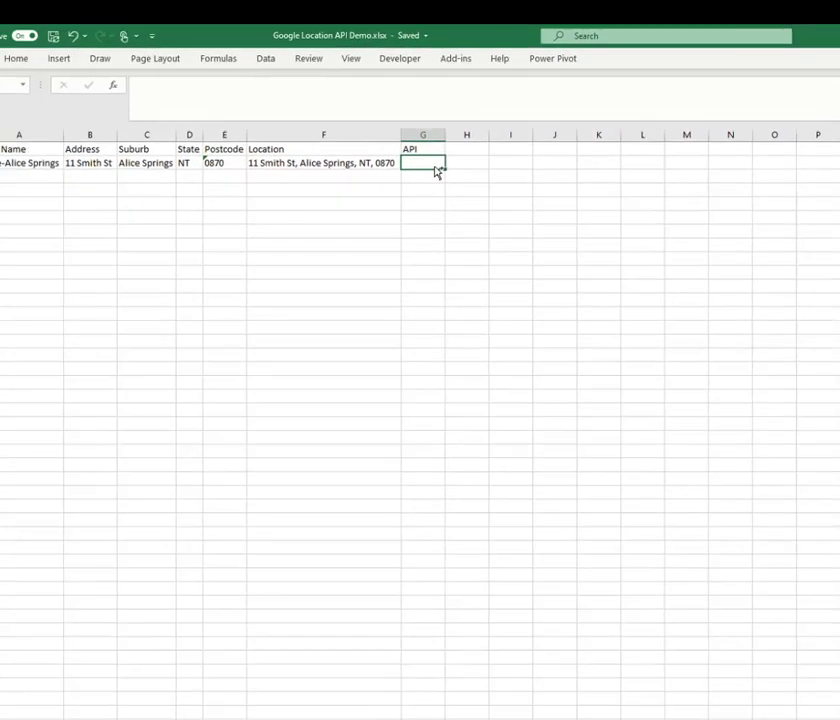
key(ctrl+v)
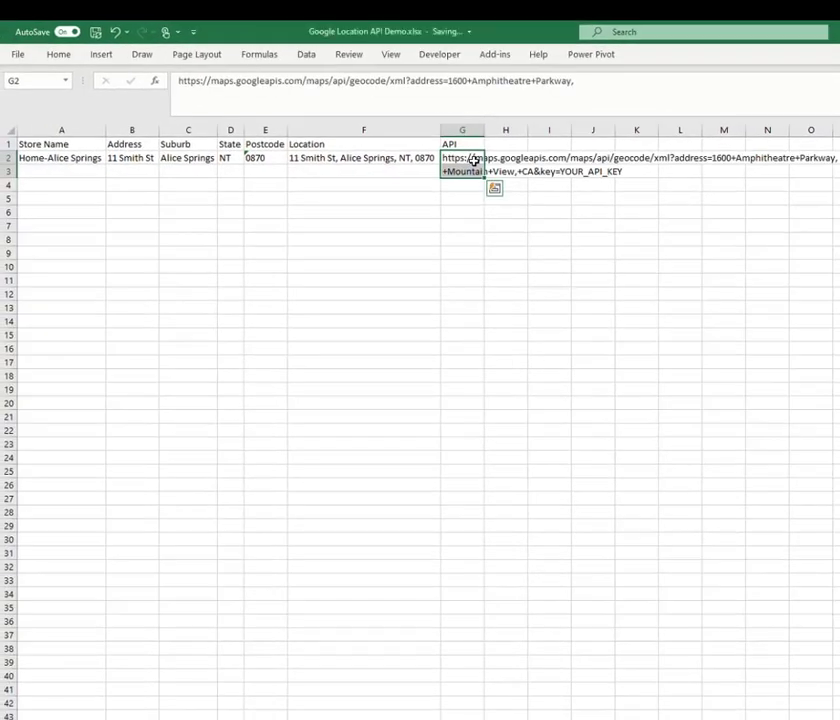
click(426, 175)
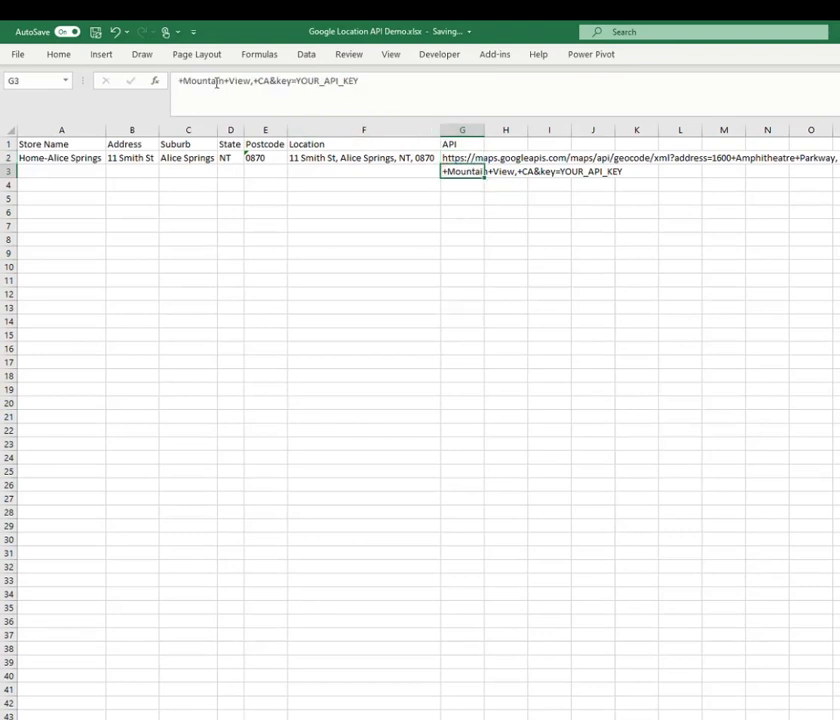
click(180, 80)
drag(180, 80, 412, 82)
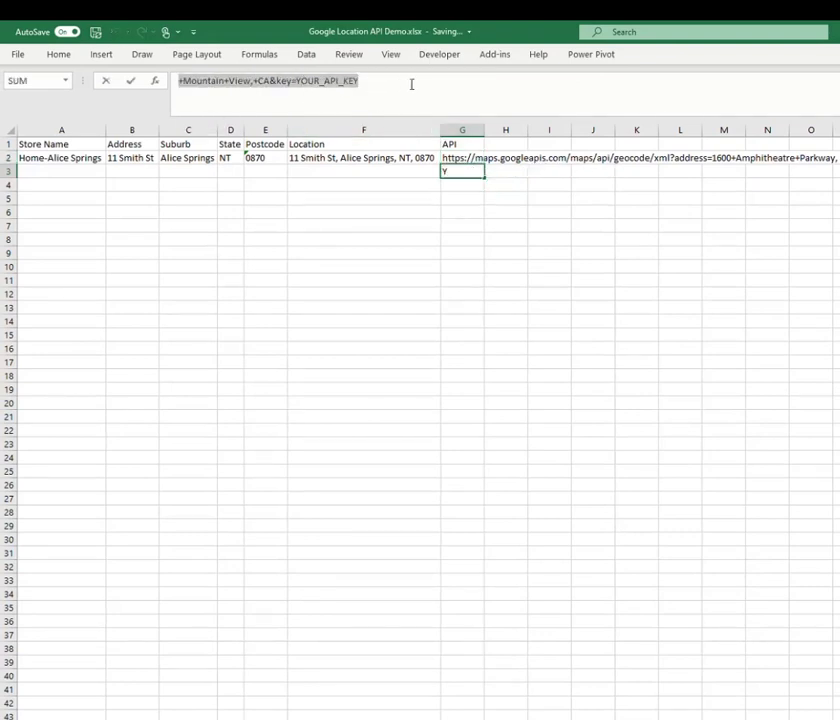
key(BackSpace)
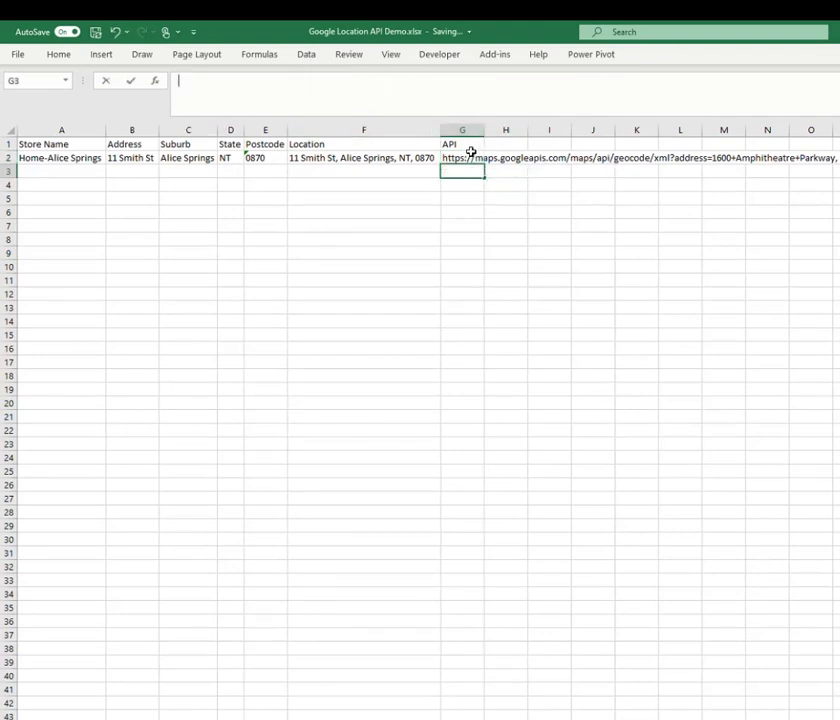
click(466, 161)
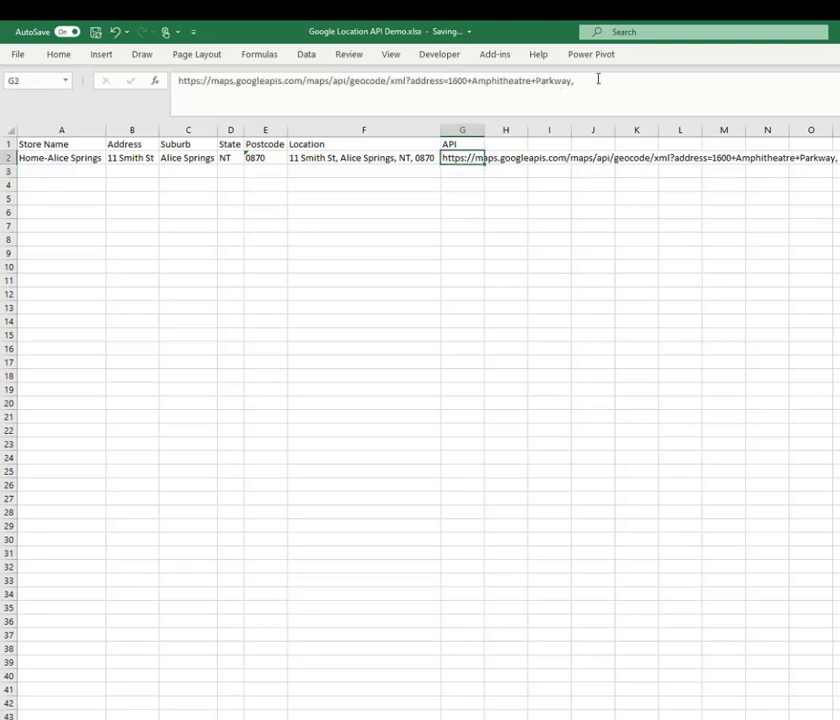
click(600, 80)
key(ctrl+v)
key(Return)
Replace the URL's sample street address with the quoted Alice Springs Location text from F2
click(369, 159)
drag(349, 81, 172, 80)
key(ctrl+c)
key(Tab)
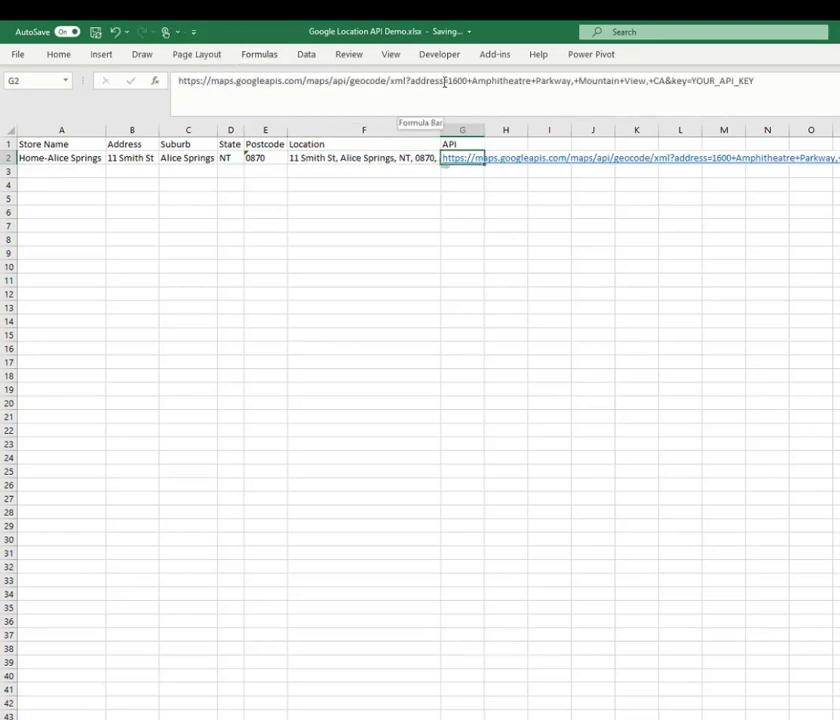
drag(446, 80, 662, 86)
key(Delete)
text(")
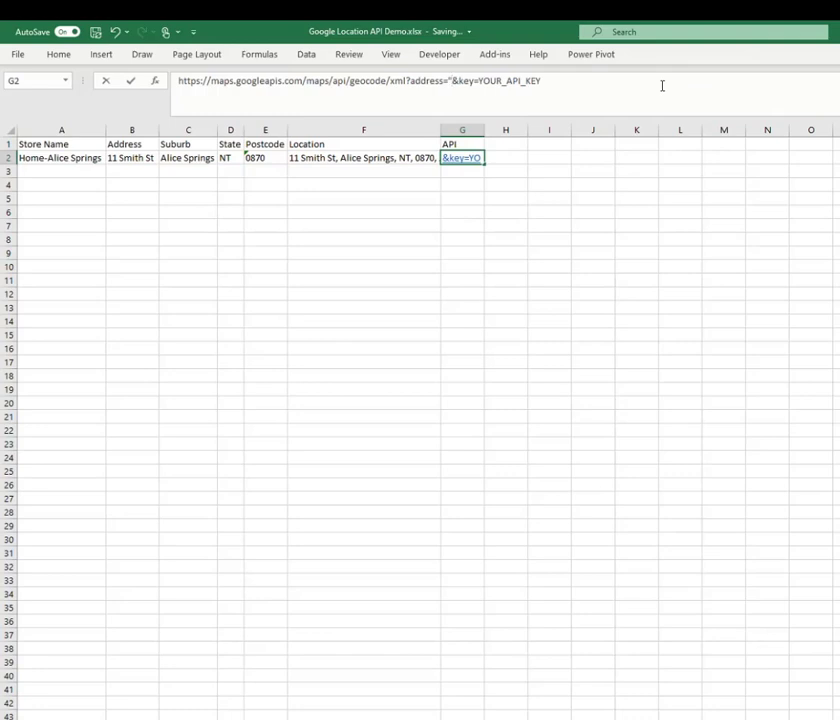
key(ctrl+v)
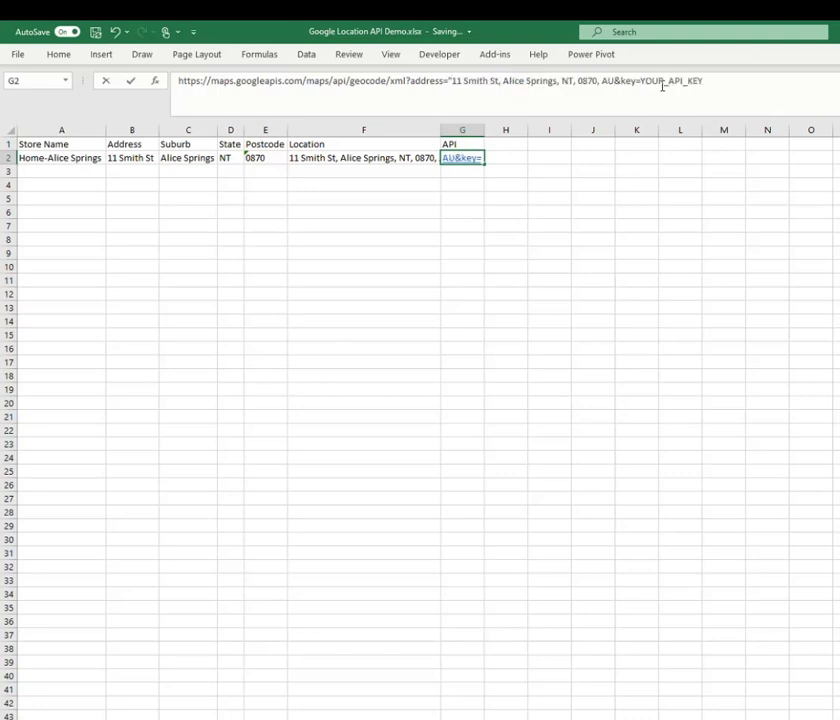
text(")
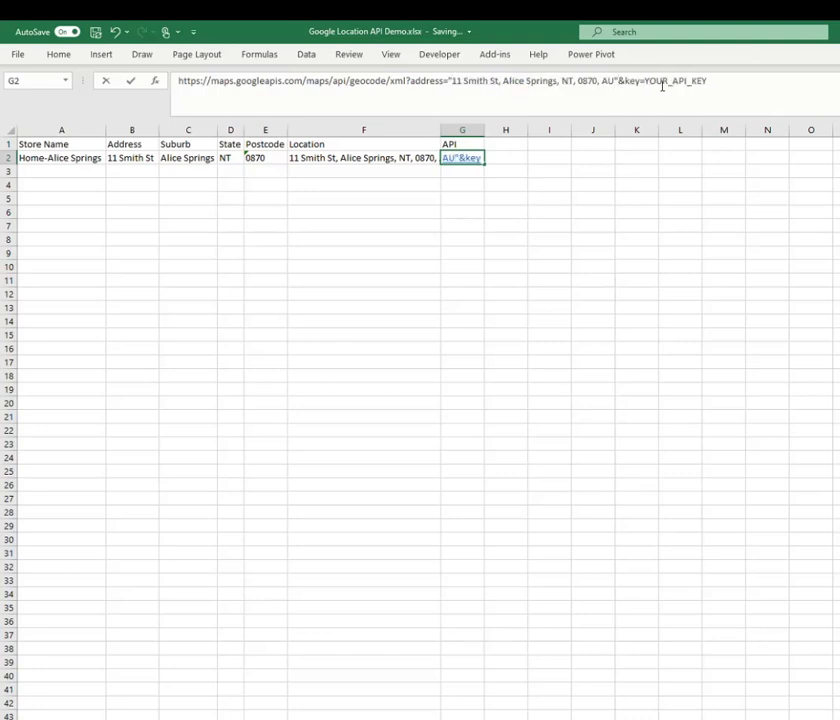
Replace the YOUR_API_KEY placeholder with the real API key and commit the URL
click(645, 81)
drag(645, 81, 714, 81)
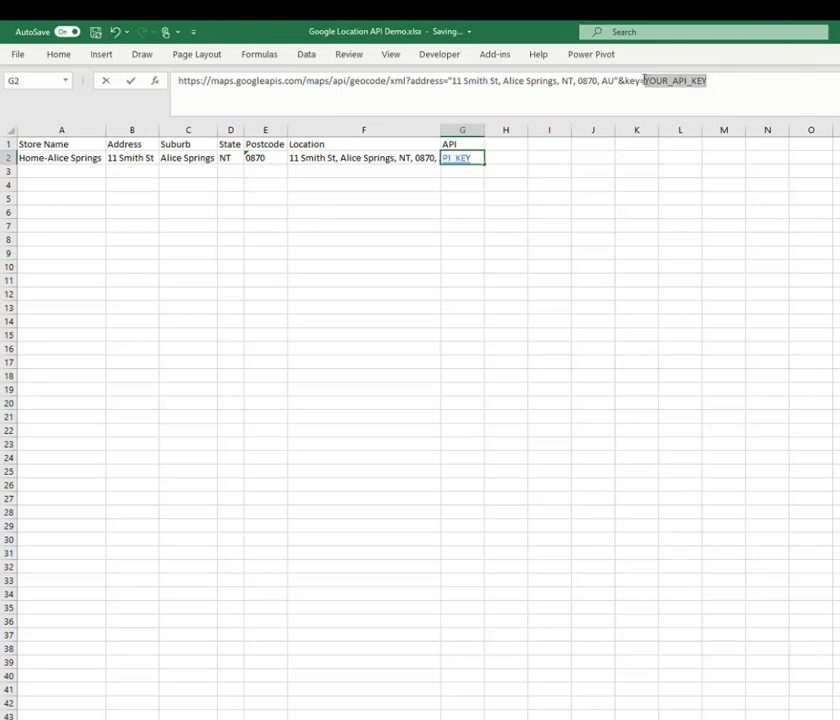
key(ctrl+v)
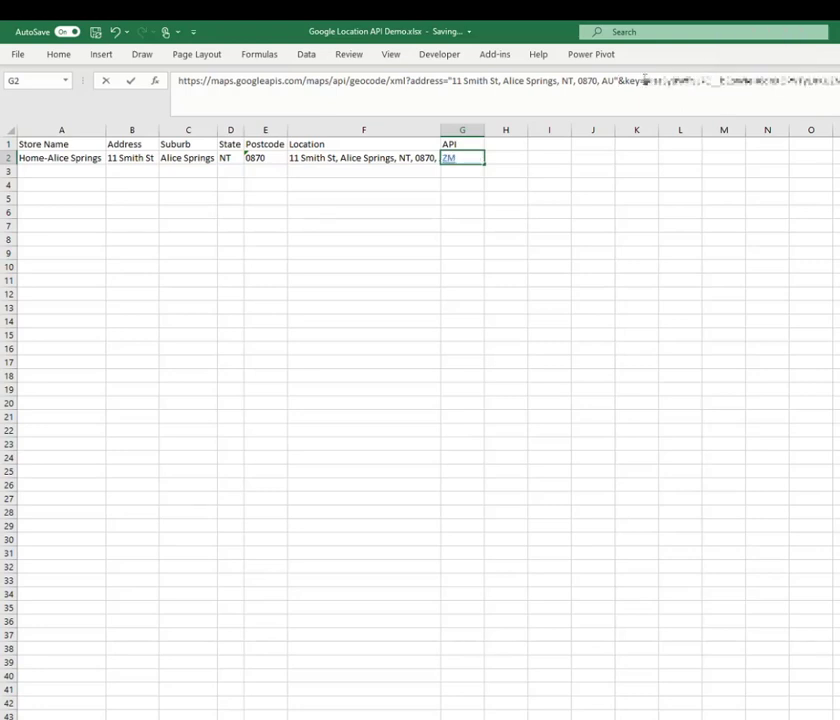
key(Return)
key(Up)
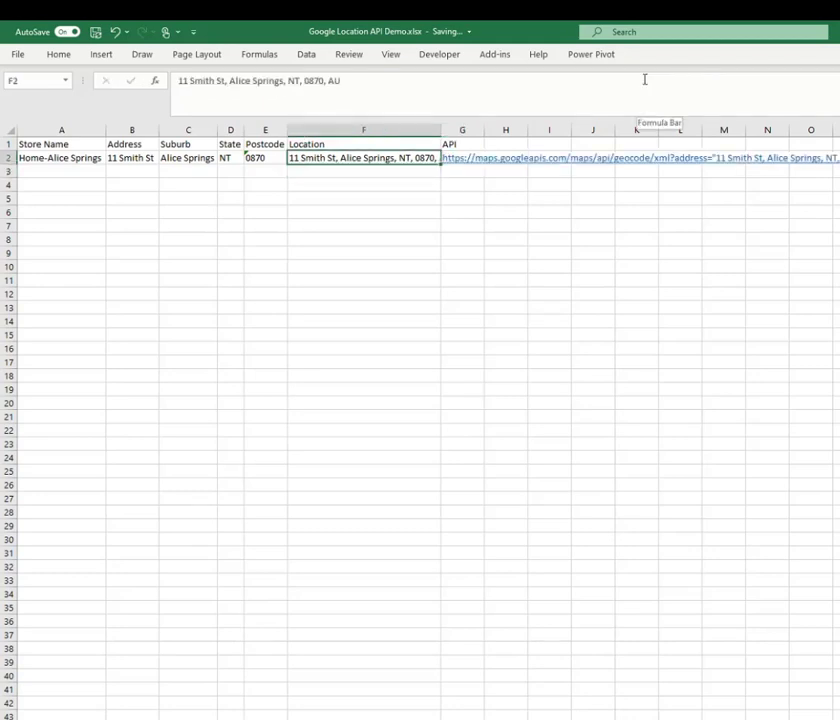
key(Right)
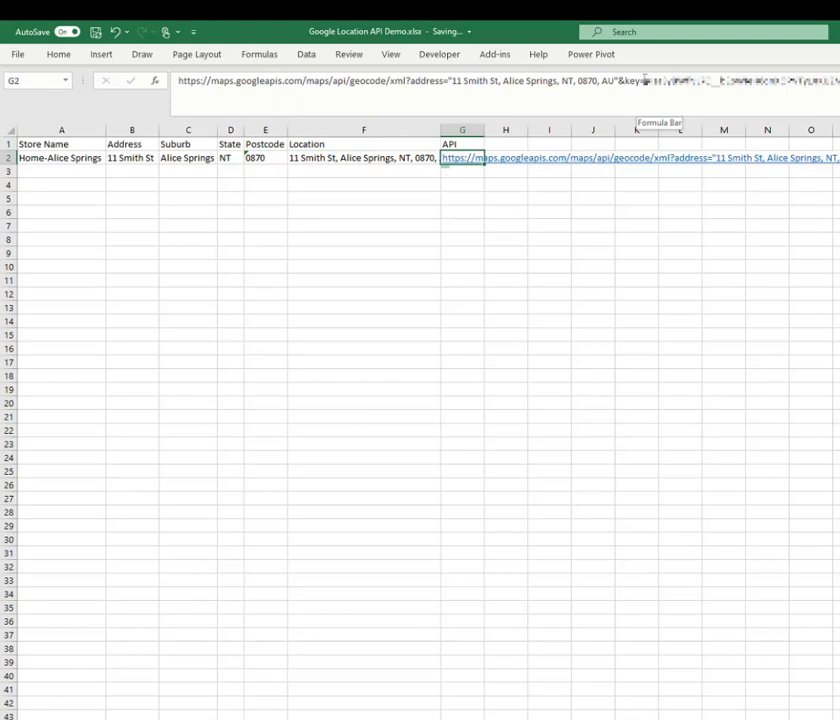
Create a From Web query on the G2 geocode URL and open it with Transform Data
key(ctrl+c)
click(300, 56)
click(86, 96)
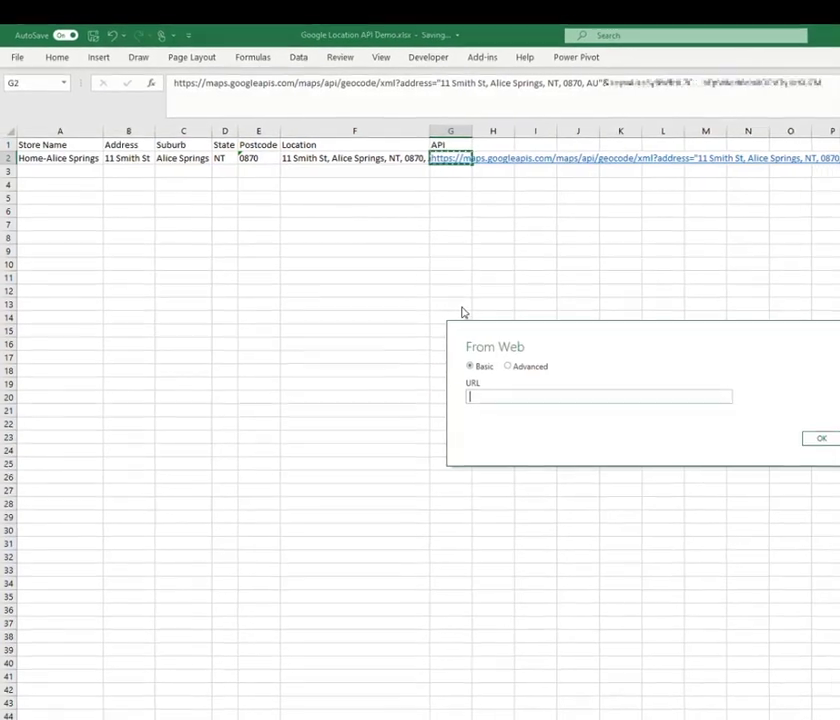
key(ctrl+v)
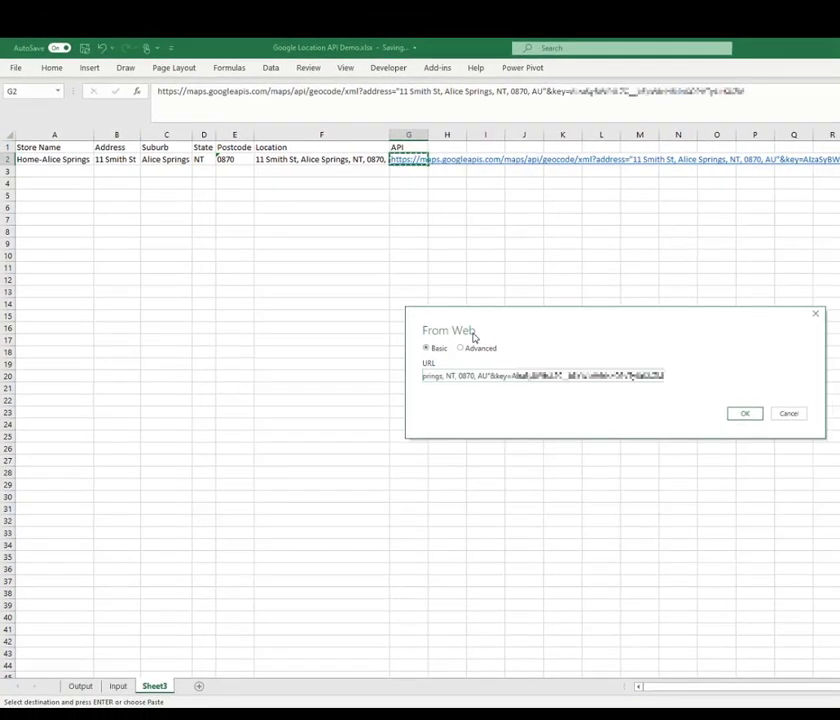
click(744, 413)
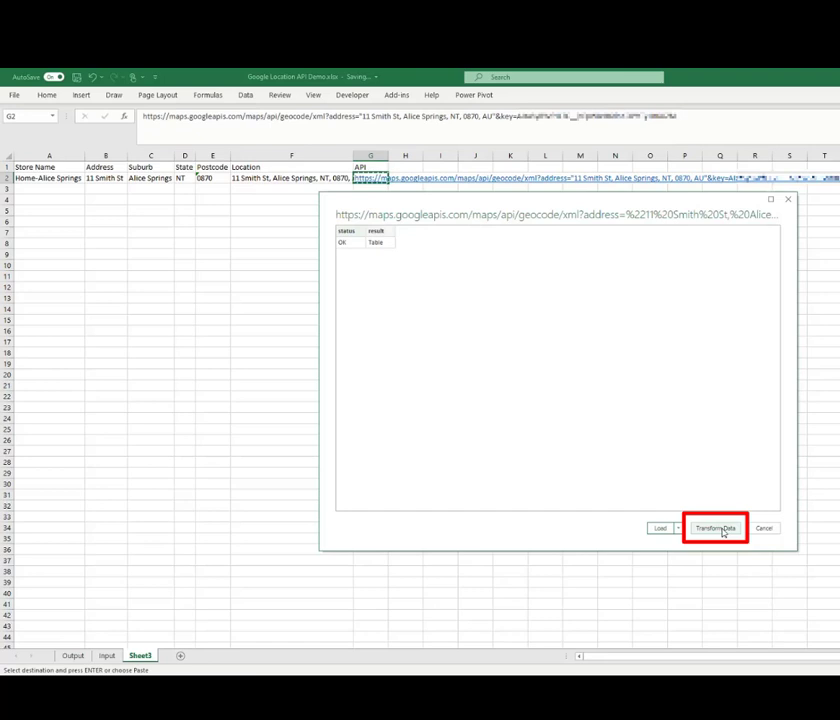
click(722, 530)
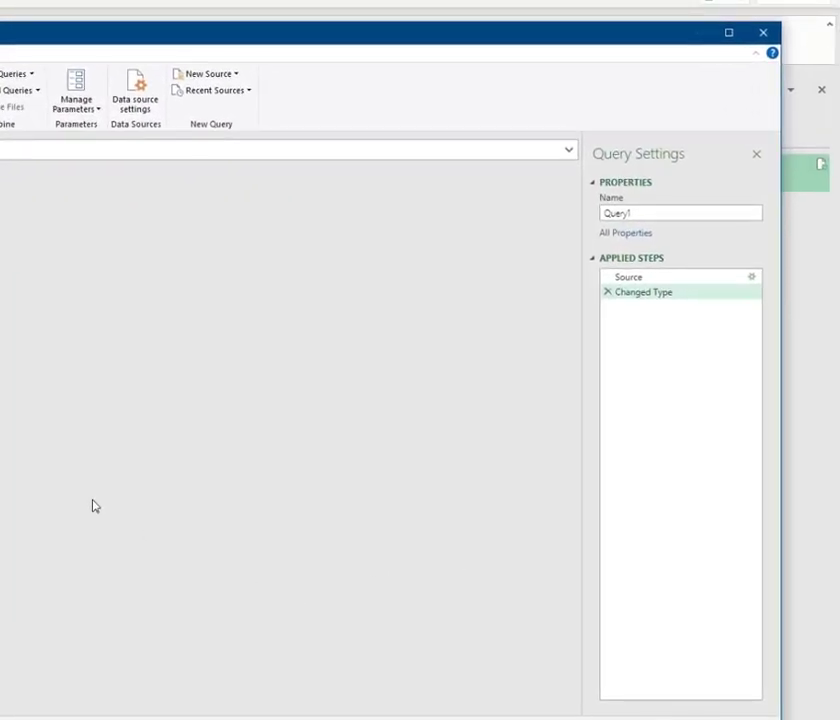
Replace the default query name Query1 with Google_Loc_API
double_click(645, 214)
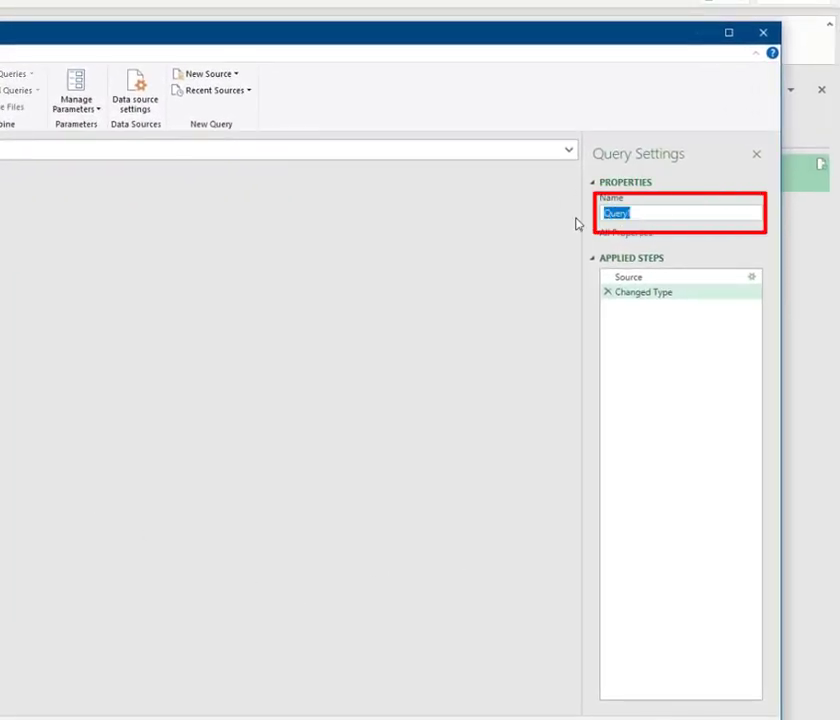
text(Google_Loc_API)
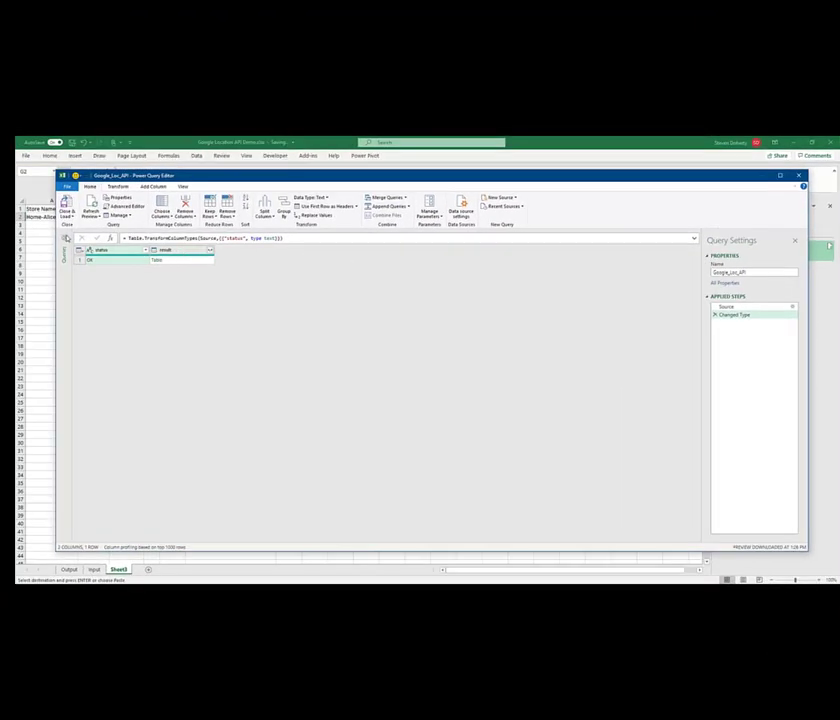
Expand the result column into formatted_address and geometry, with no column prefix
click(64, 238)
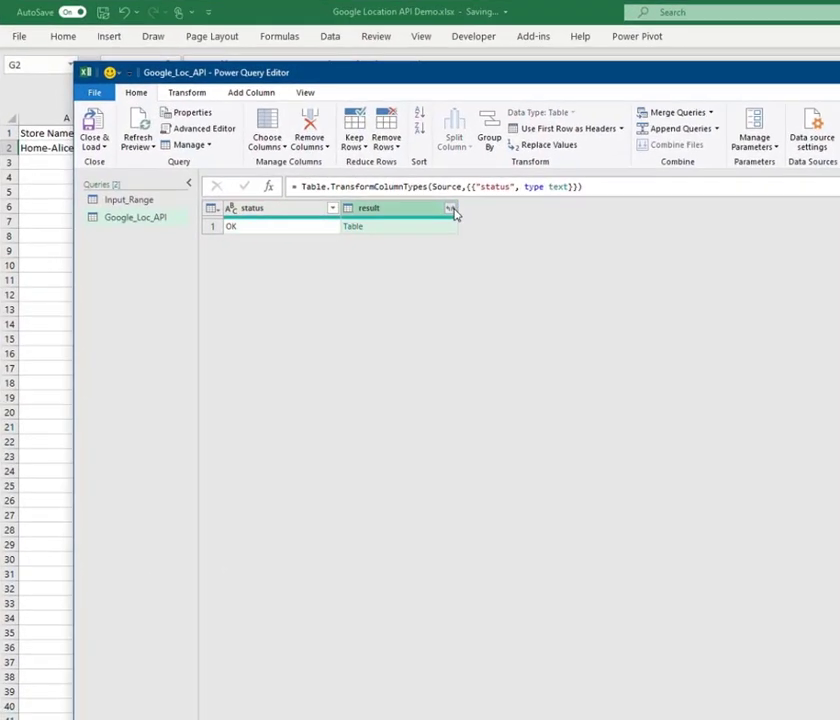
click(263, 250)
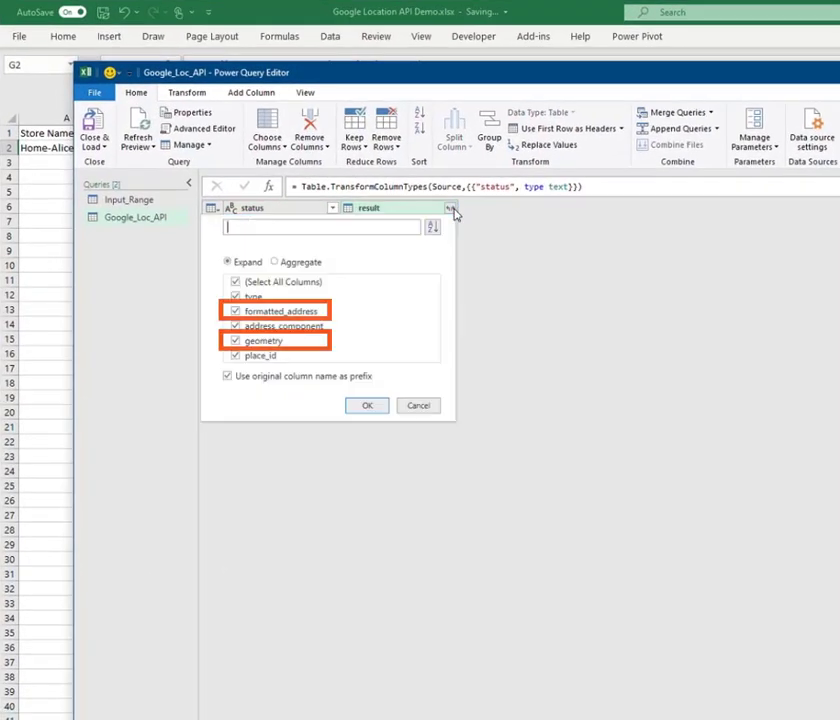
click(235, 282)
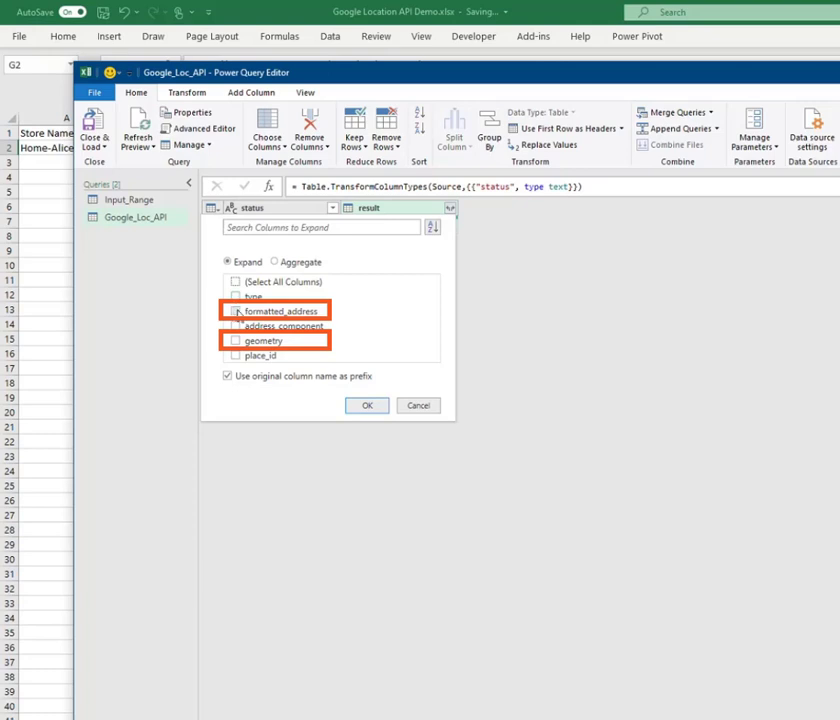
click(235, 311)
click(236, 341)
click(366, 407)
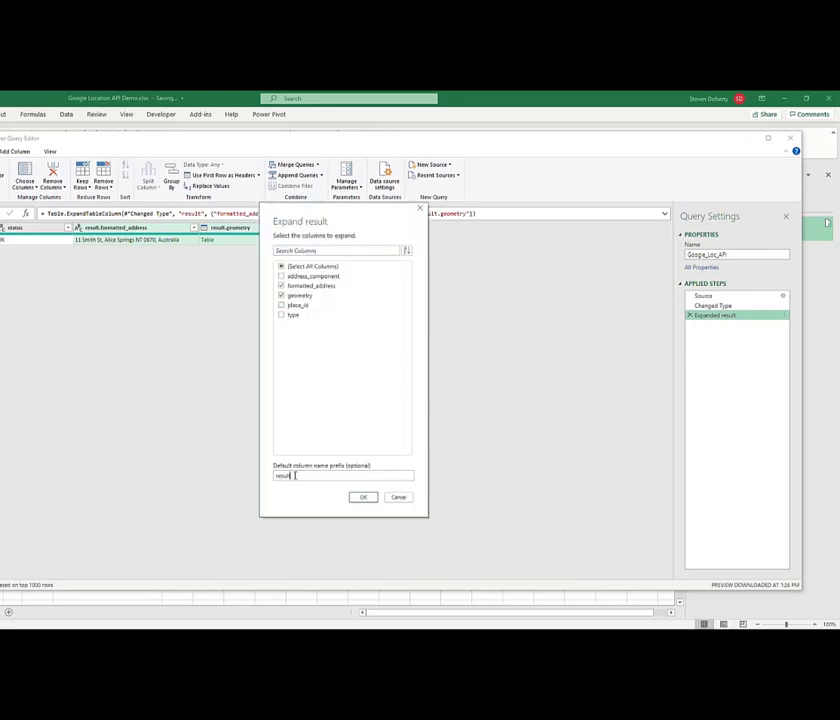
double_click(281, 478)
key(BackSpace)
click(363, 497)
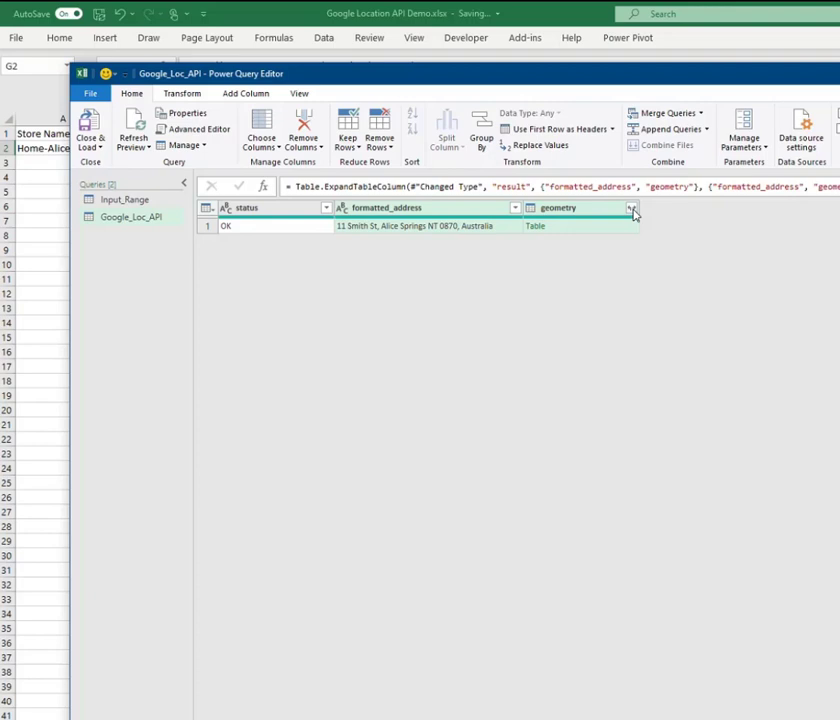
Expand geometry to location only, then choose lat and lng without a prefix
click(633, 210)
click(425, 282)
click(425, 297)
click(576, 391)
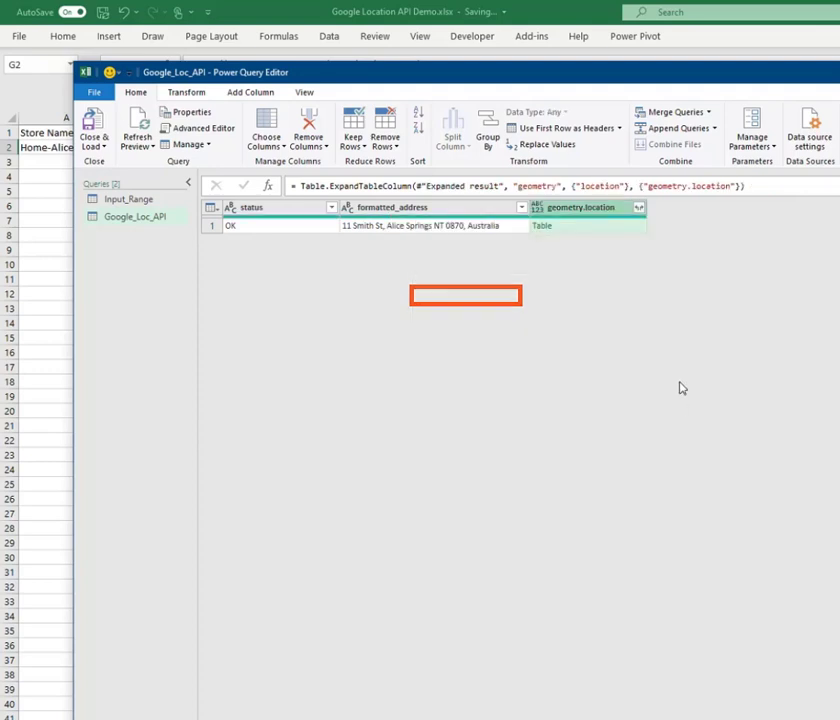
click(640, 208)
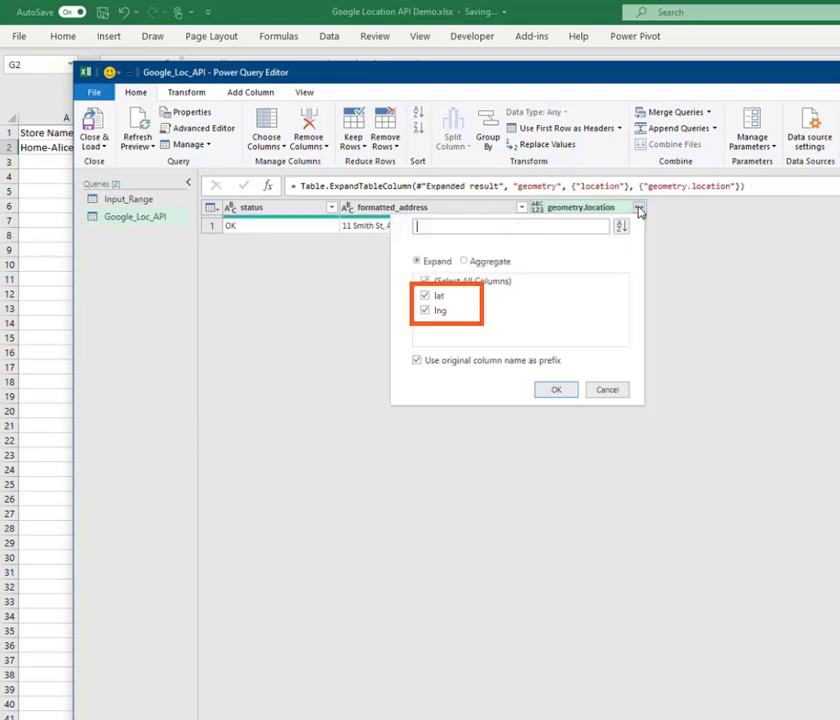
click(425, 281)
click(424, 296)
click(424, 311)
click(417, 360)
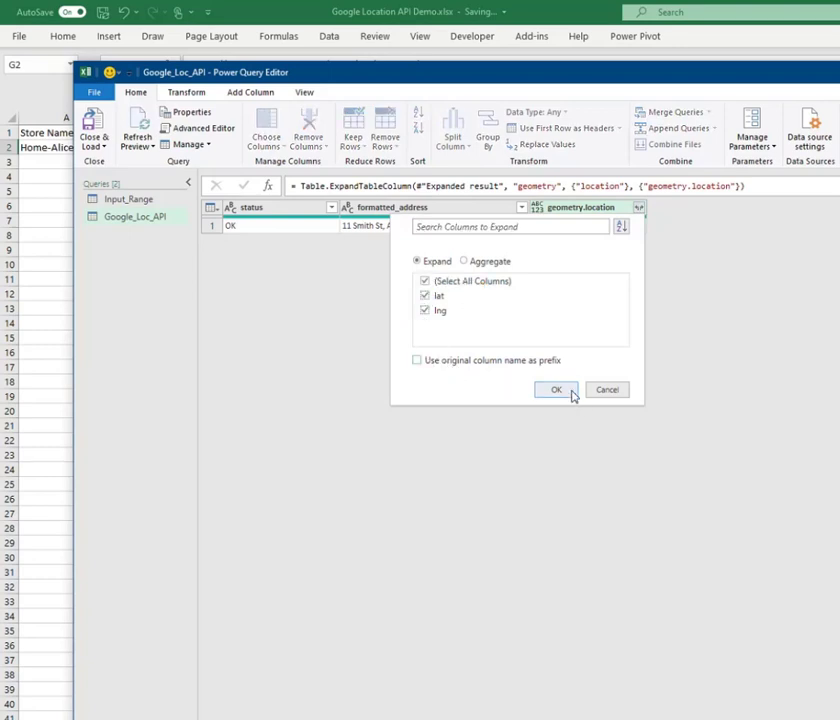
Confirm the expansion, producing lat -23.6932781 and lng 133.8757915 columns
click(556, 390)
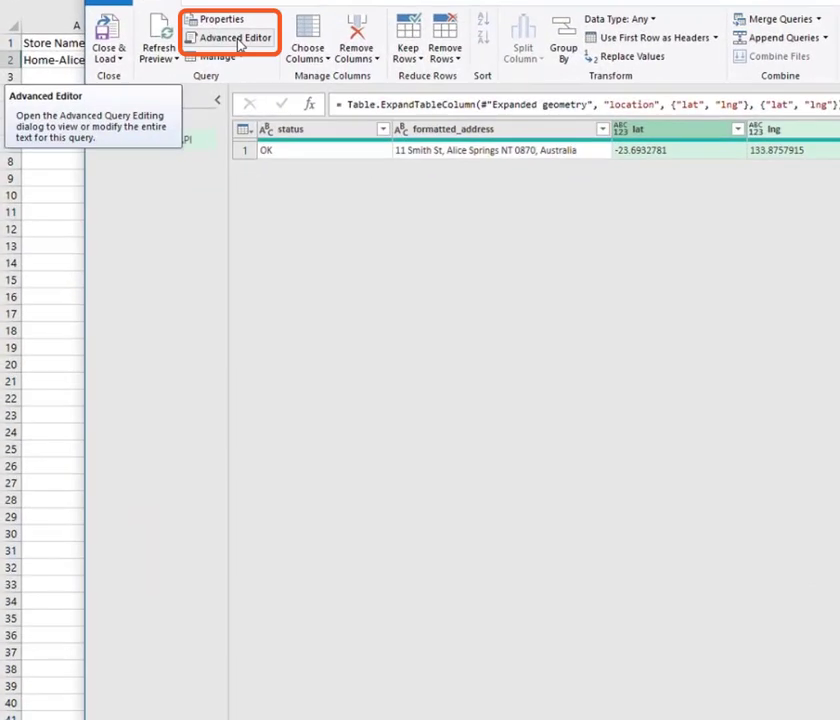
In the Advanced Editor, add the header line Loc = (Location as text) => above let
click(240, 44)
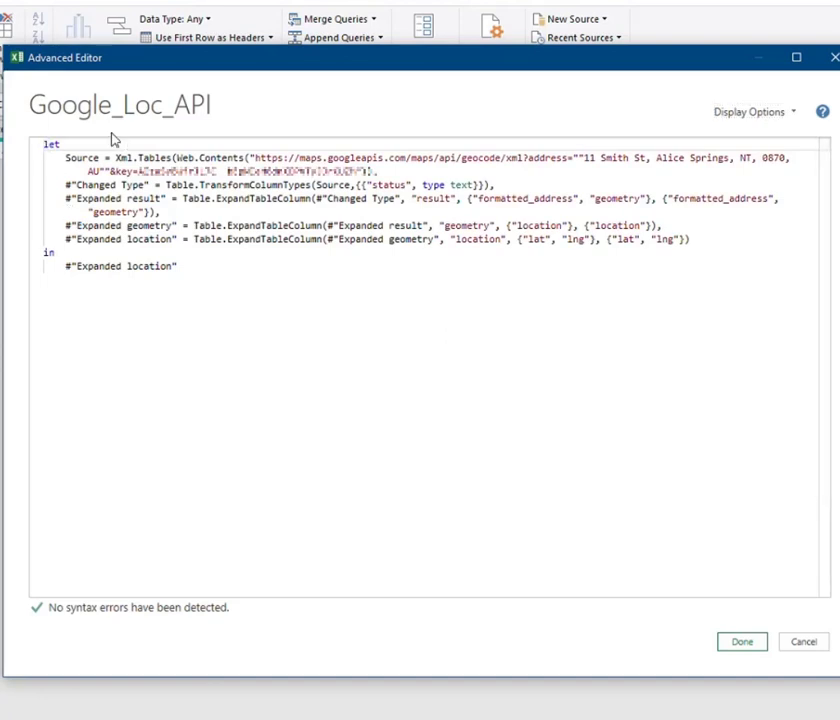
key(Return)
key(Up)
text((et)
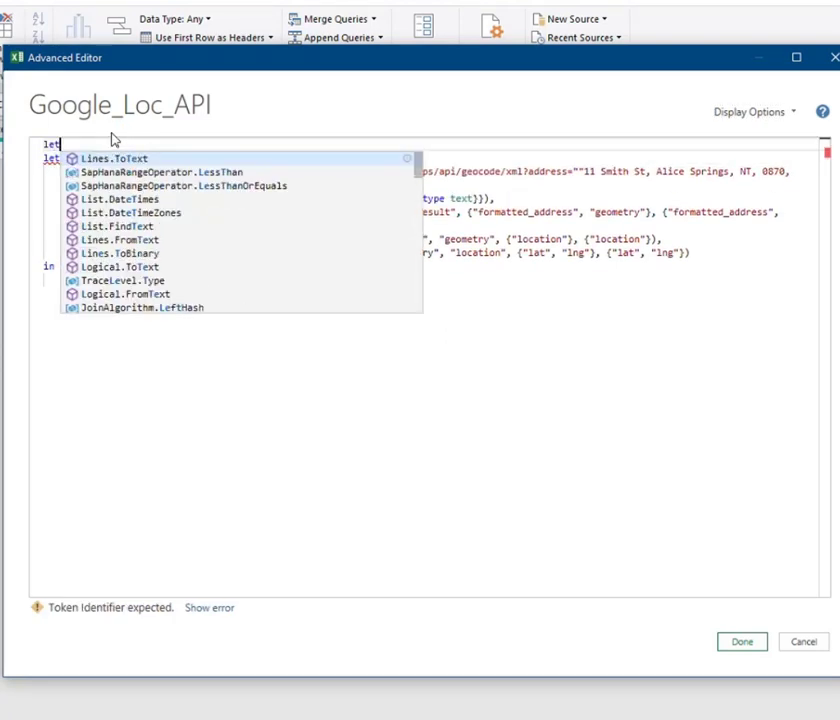
key(Return)
text(Loc = )
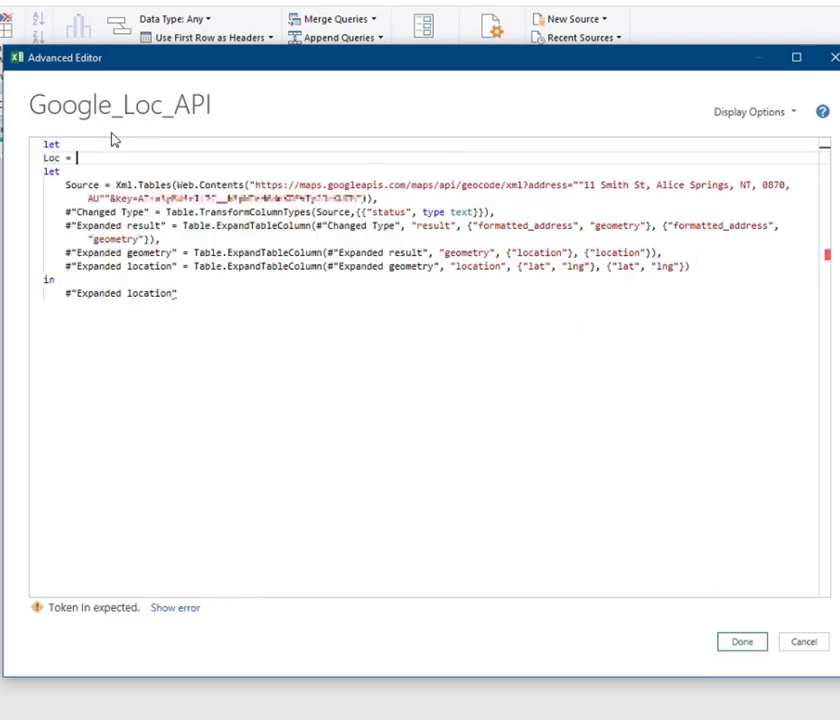
text((L)
text(oc)
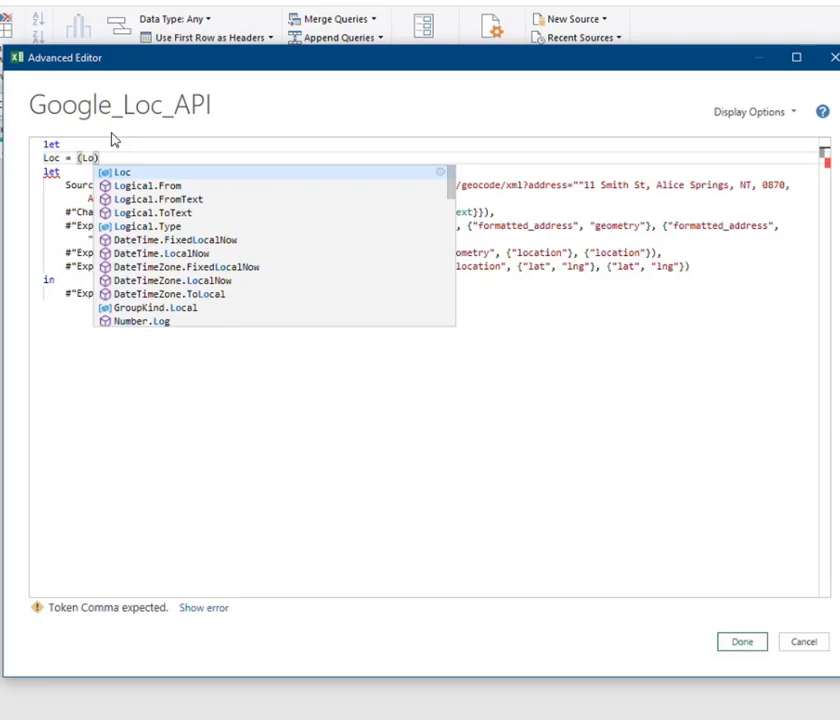
text(ation))
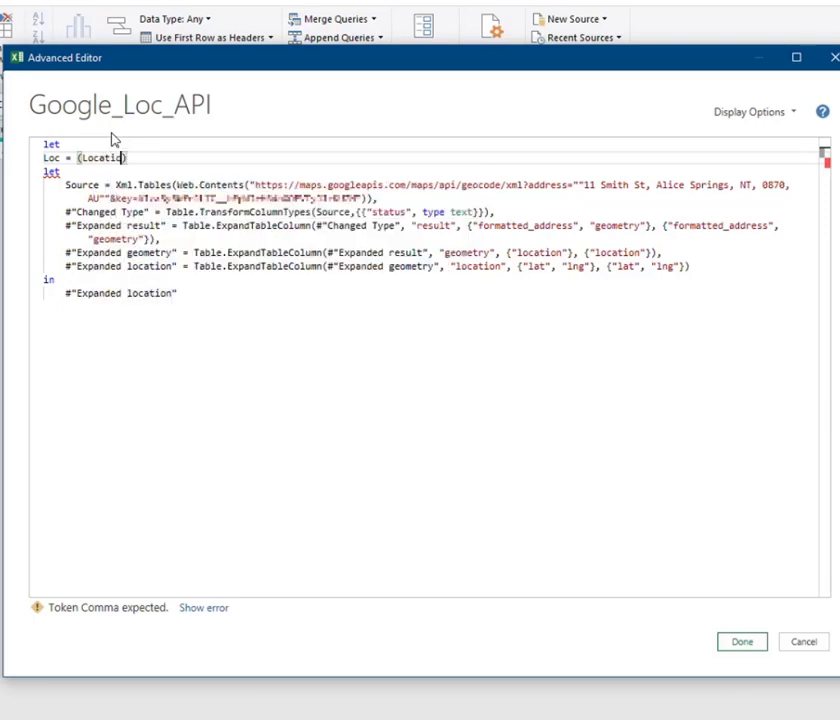
text( as)
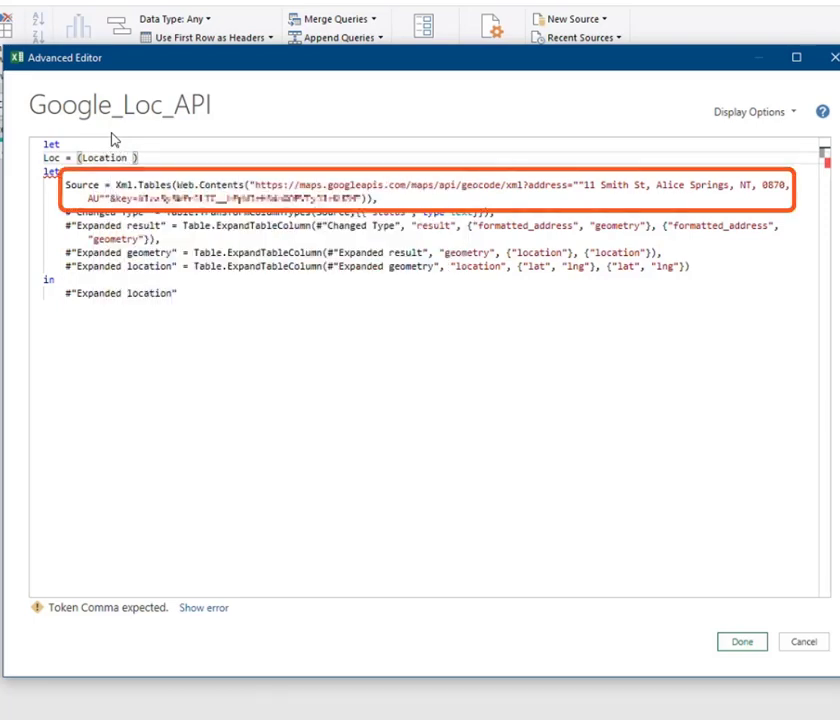
text( text)
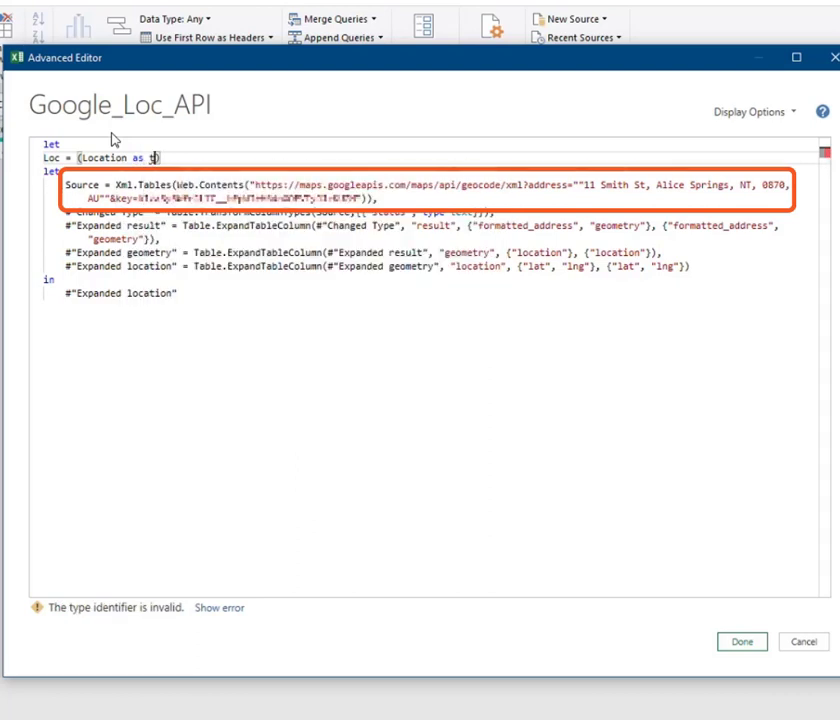
key(End)
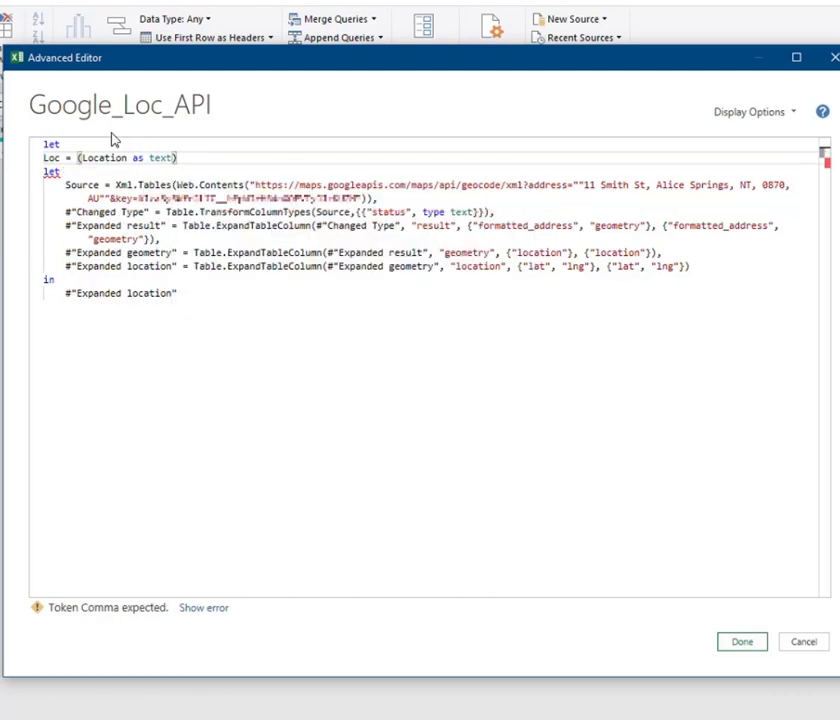
text(=>)
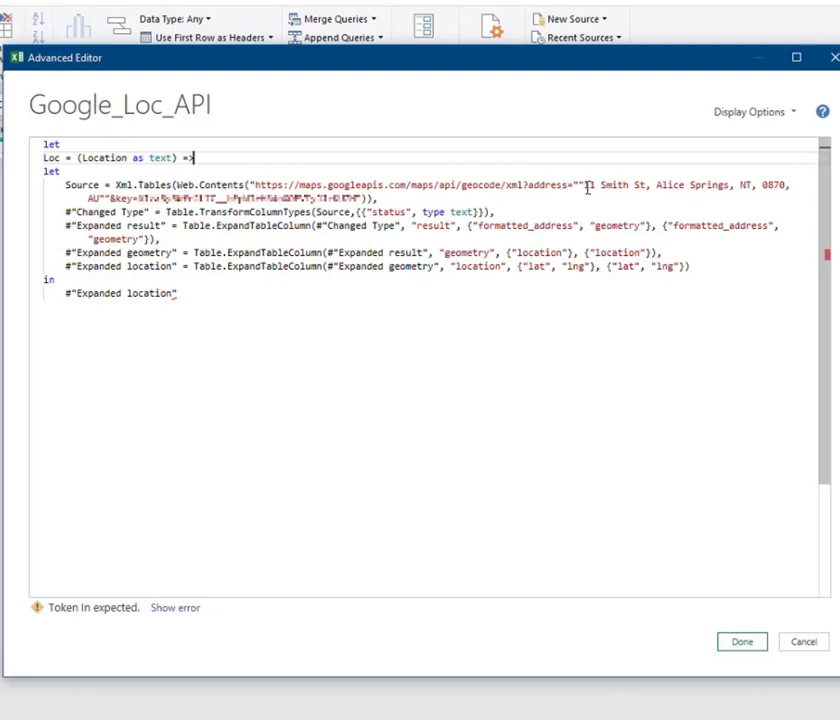
Replace the hard-coded Alice Springs address in the URL with " & Location & "
drag(581, 185, 104, 199)
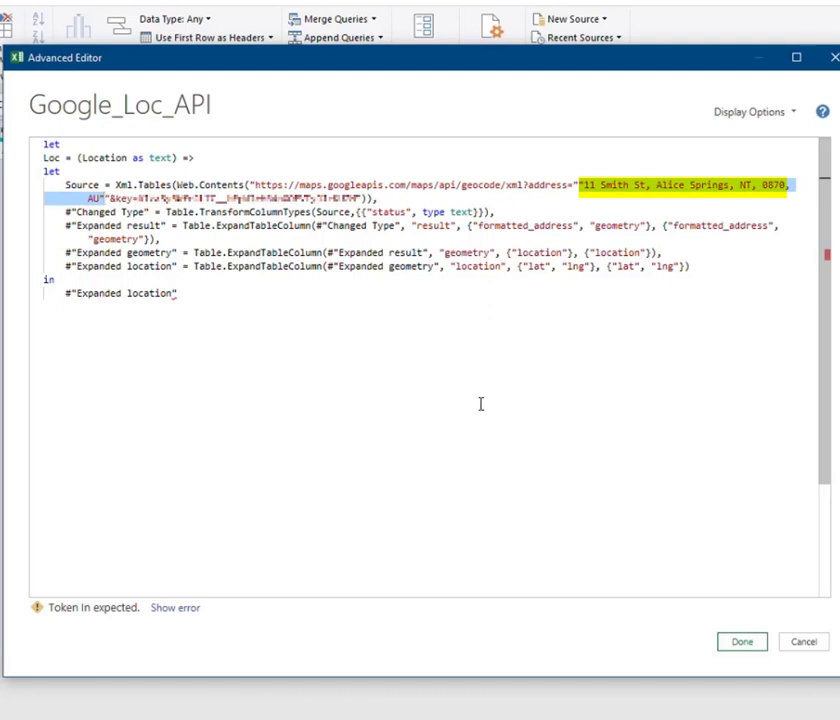
key(BackSpace)
key(BackSpace)
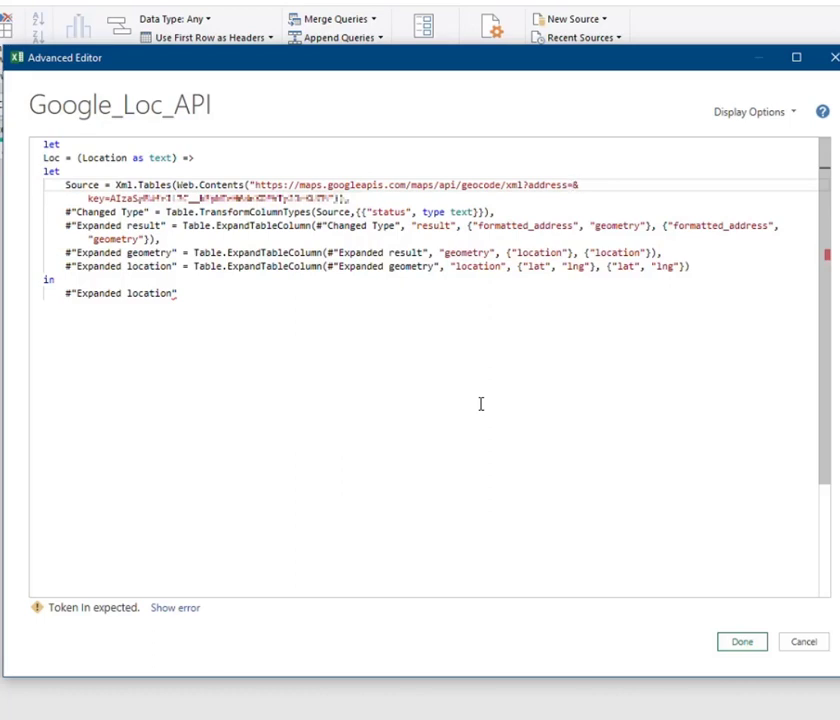
text(")
key(Return)
text(& )
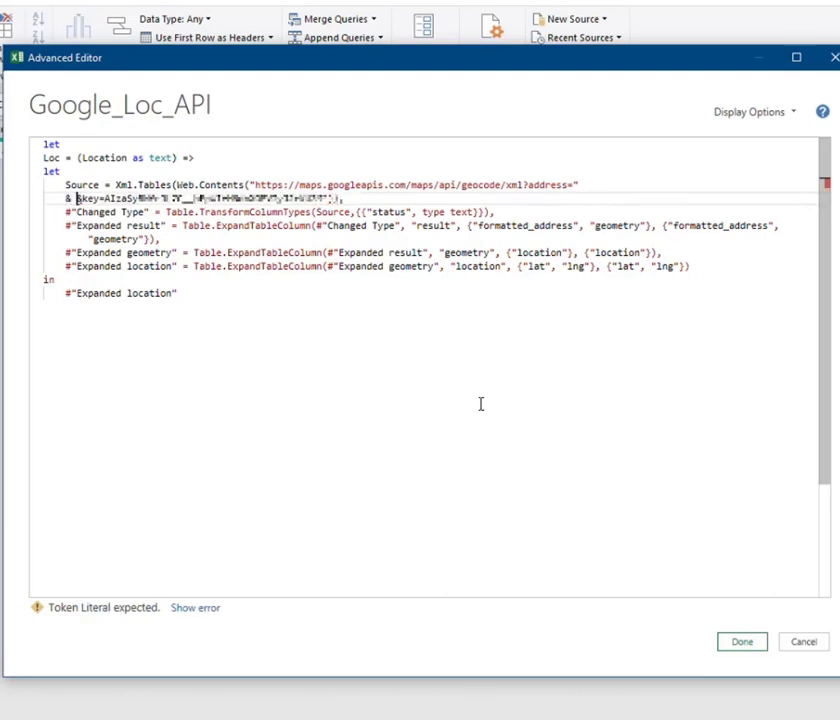
text(Loc)
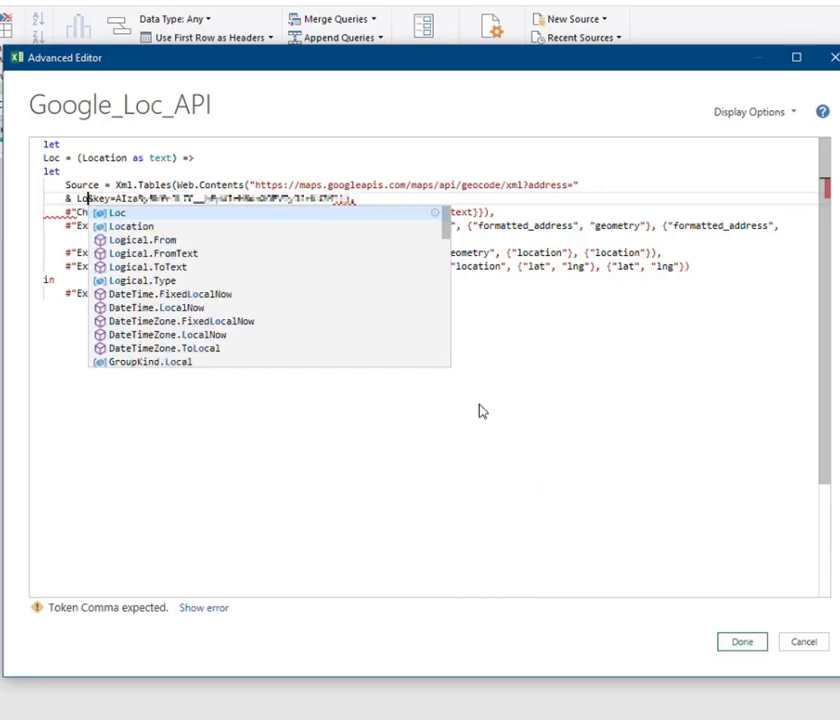
key(Down)
key(Return)
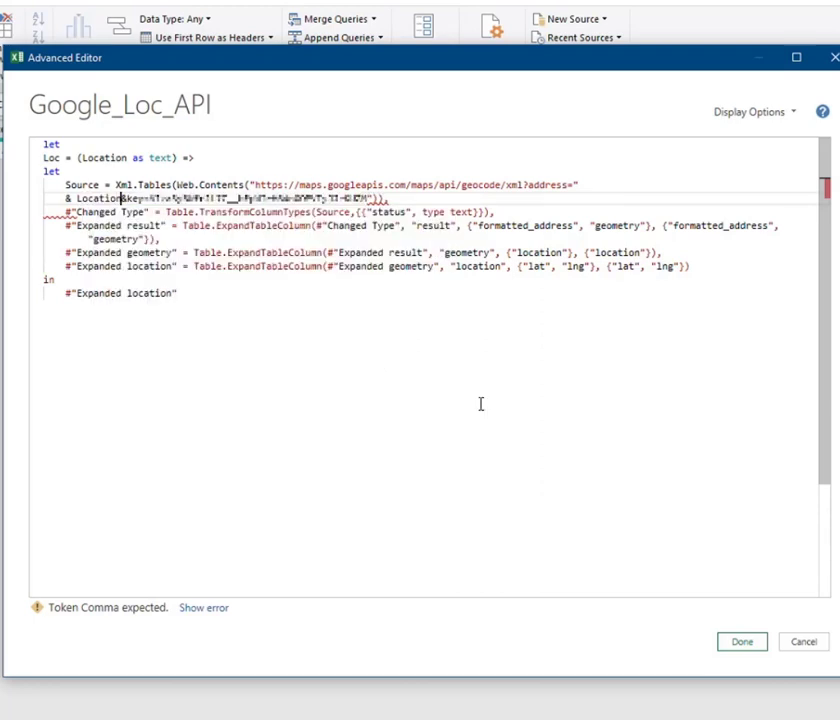
text(&)
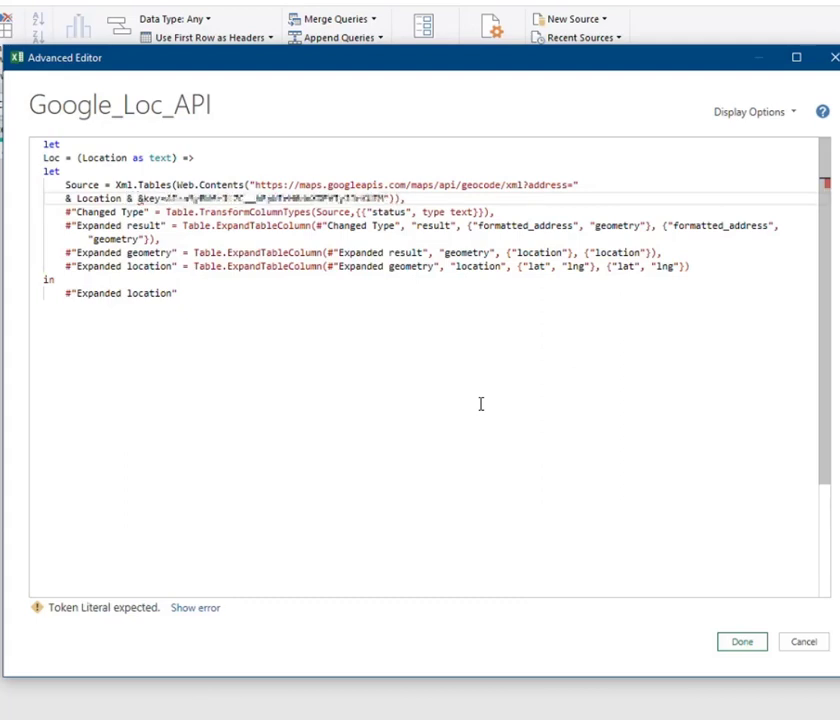
text( ")
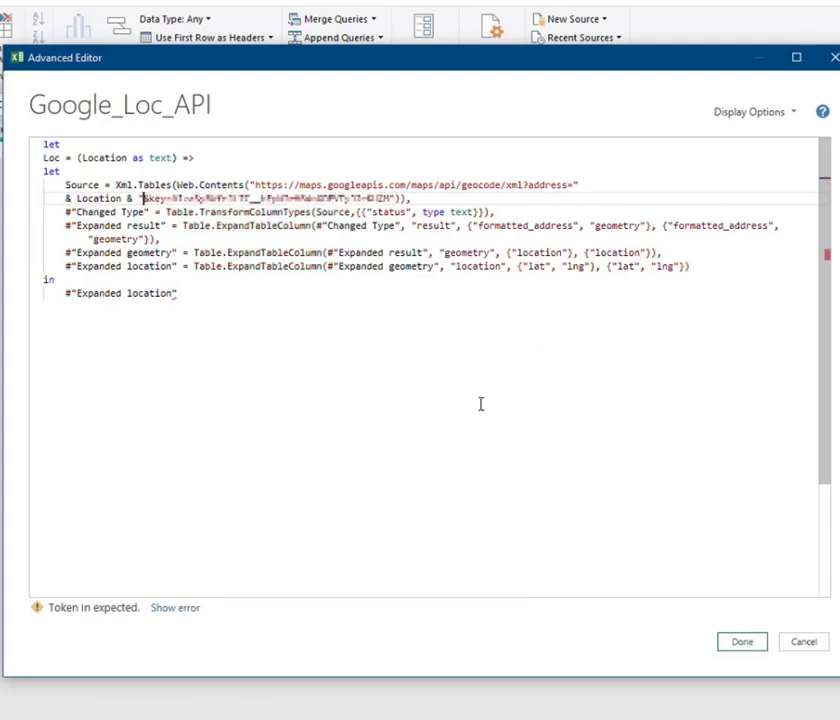
End the function code with "in Loc" so it returns Loc
click(237, 292)
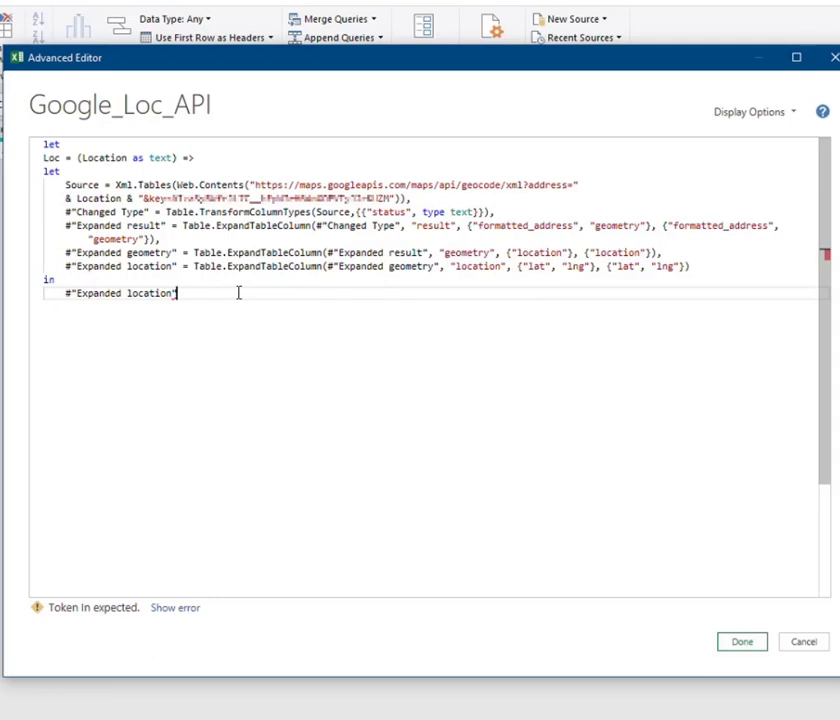
key(Return)
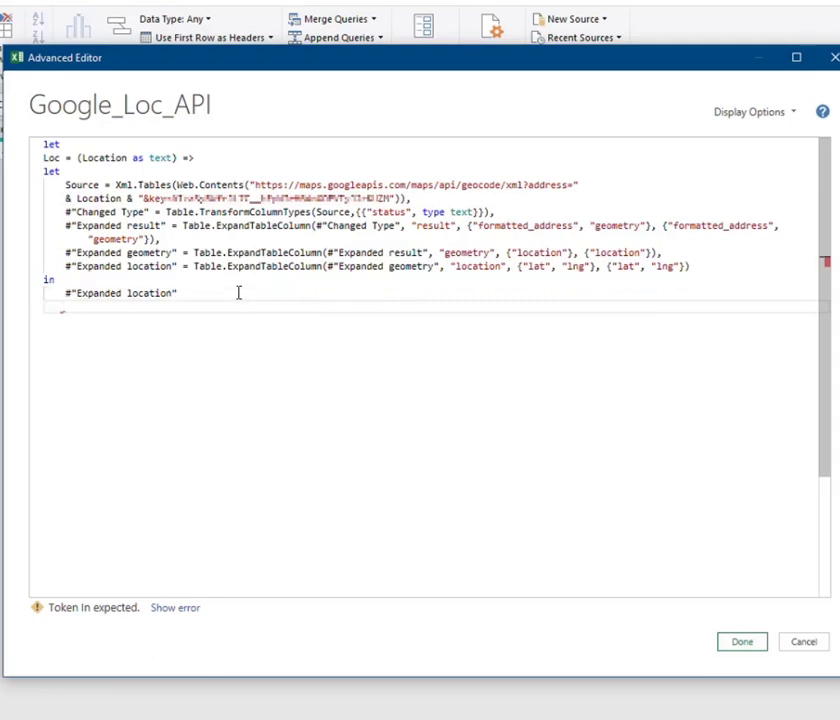
key(BackSpace)
text(in)
key(Escape)
key(Return)
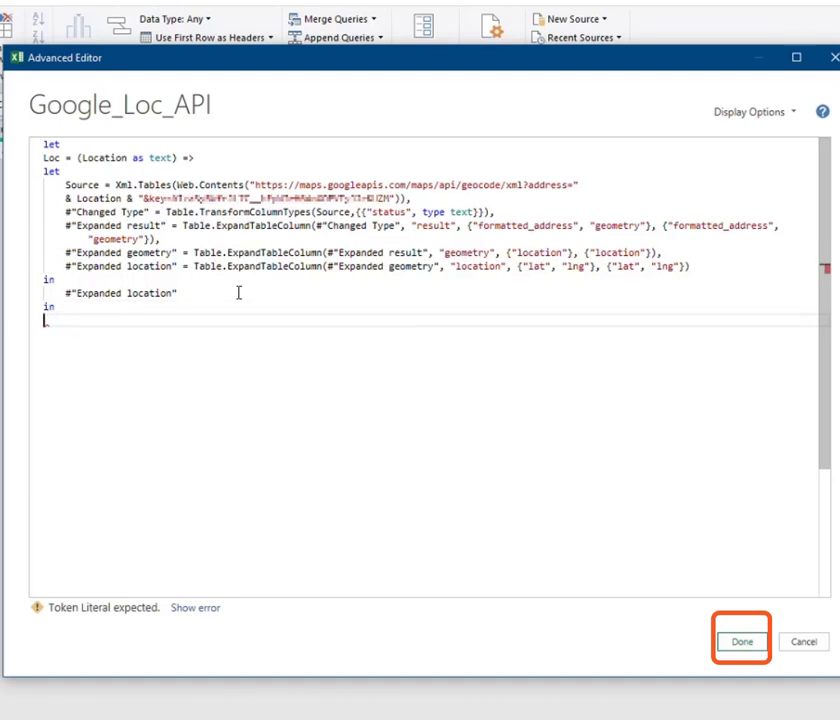
text(Loc)
key(Escape)
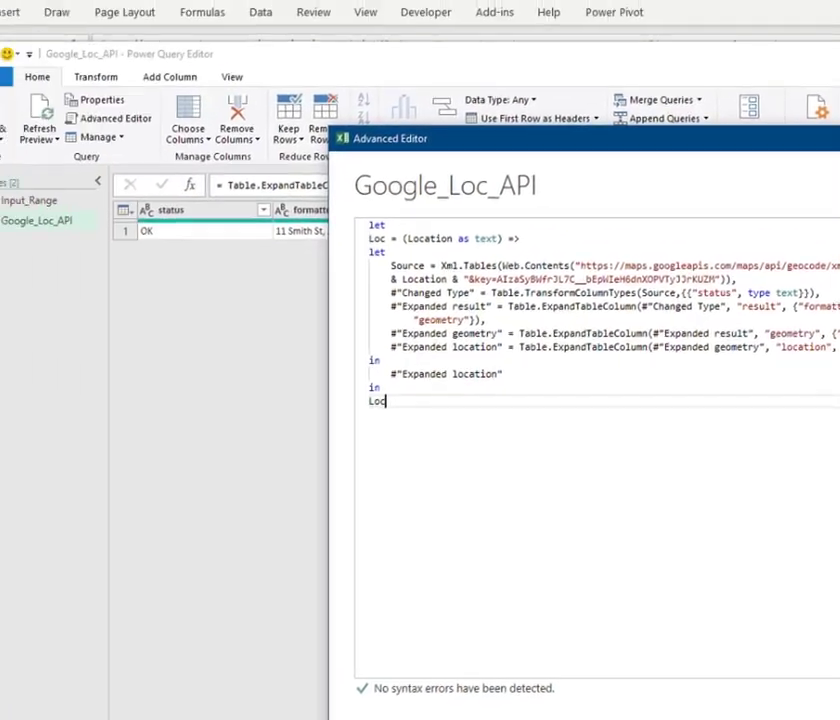
Save the Google_Loc_API code and return to the Input_Range store table
click(742, 642)
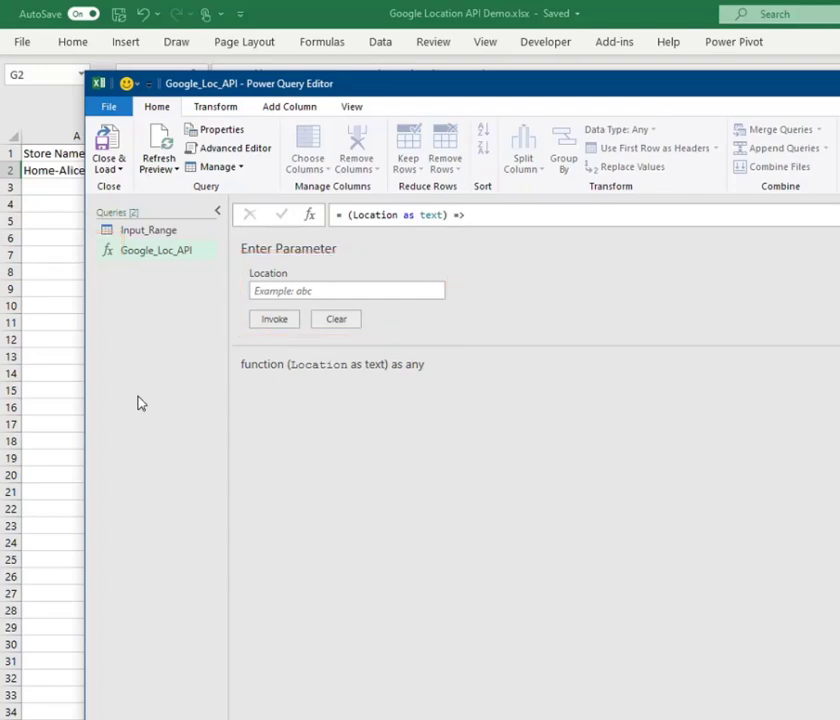
click(152, 230)
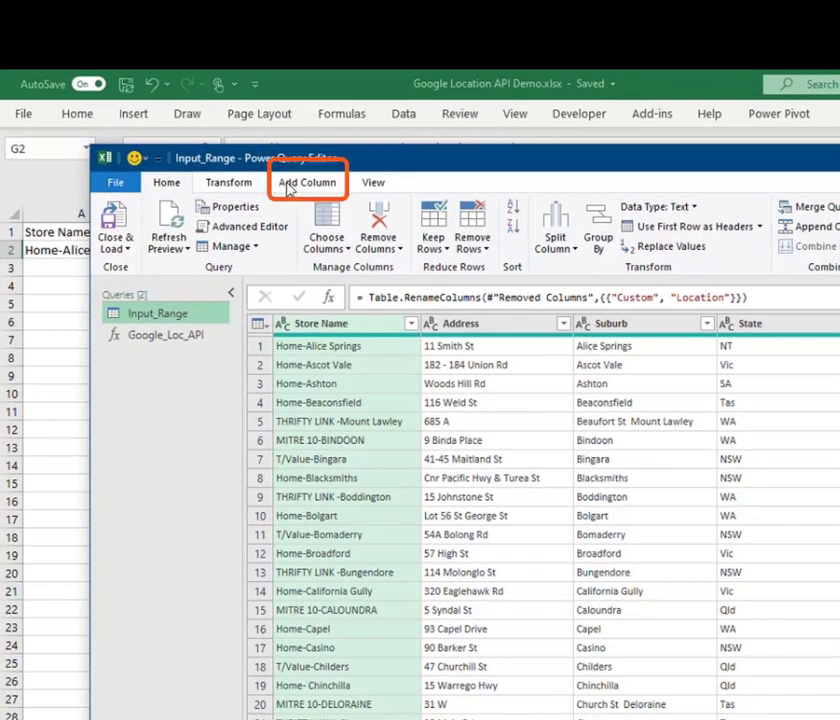
Invoke the custom function Google_Loc_API with the Location column as its Location input
click(288, 188)
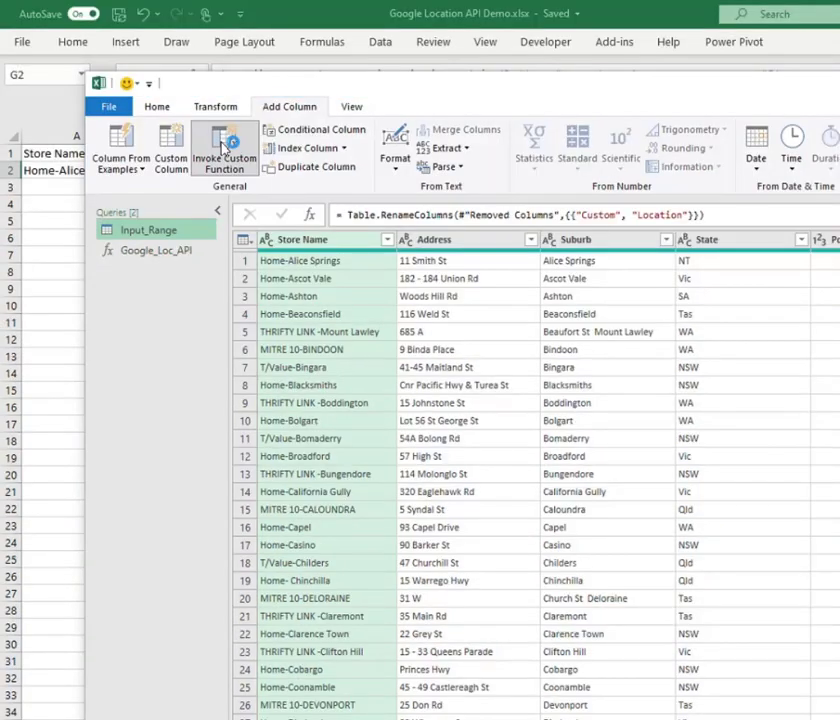
click(224, 147)
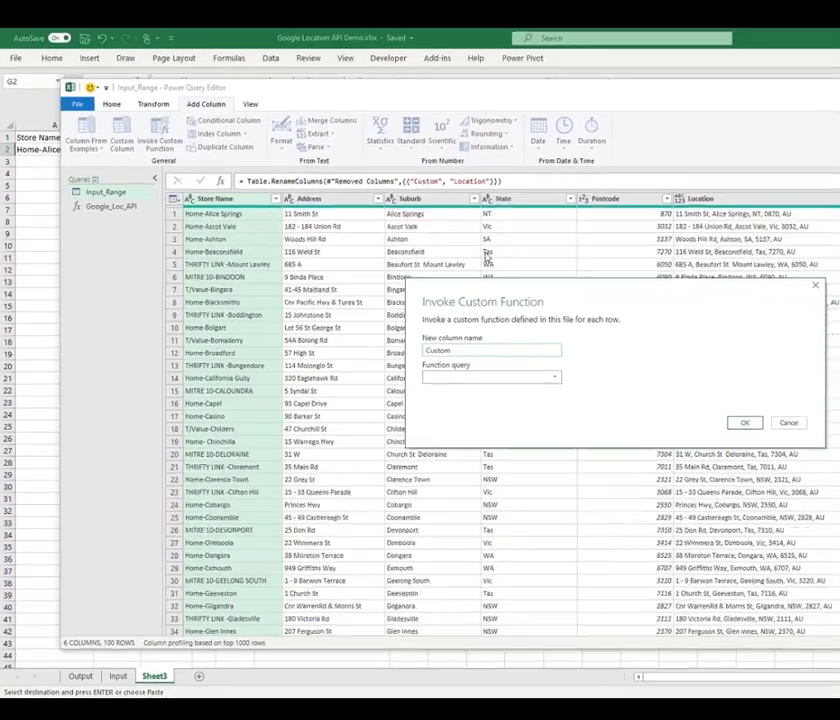
click(514, 378)
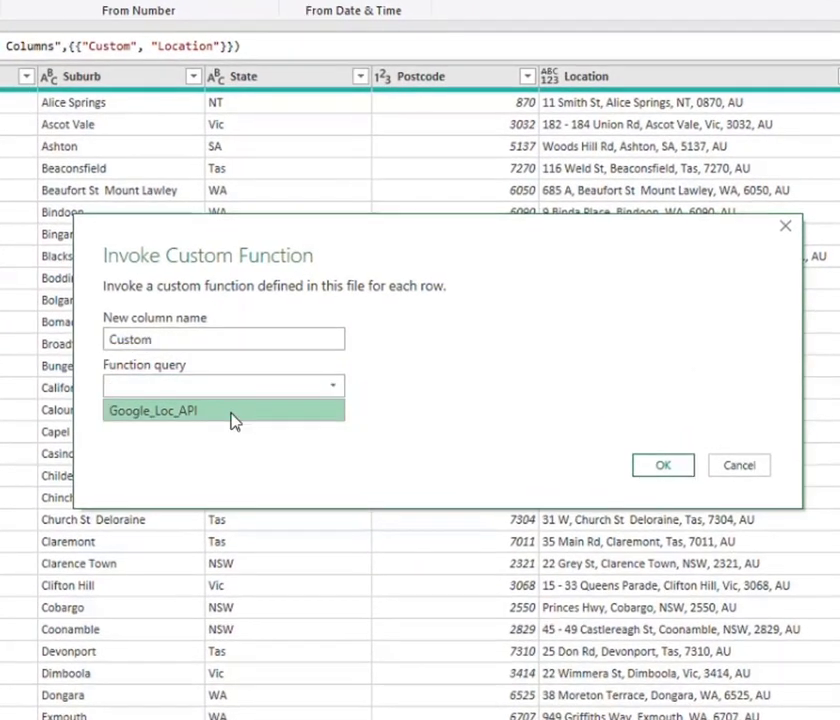
click(235, 418)
click(305, 444)
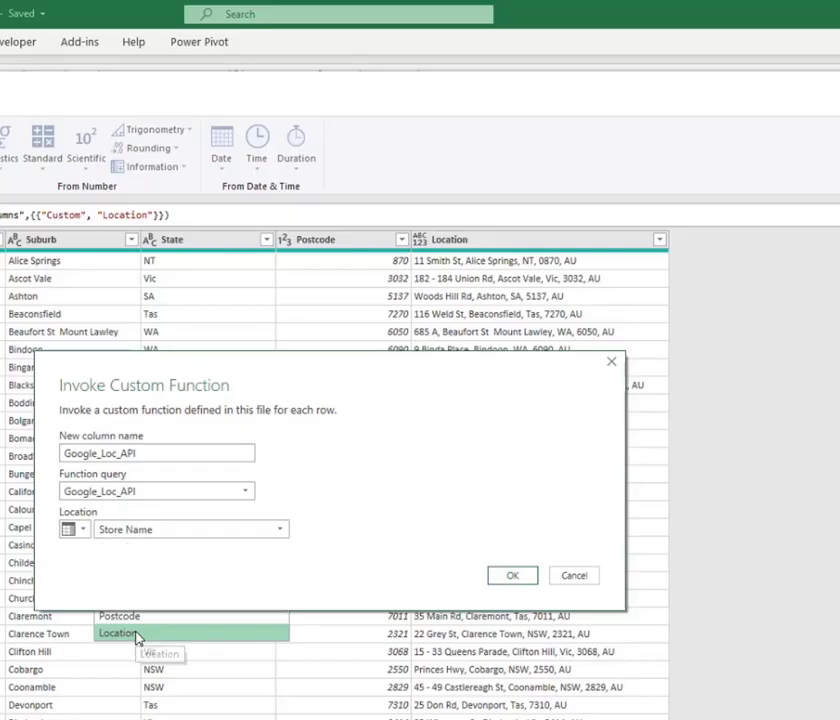
click(200, 566)
click(513, 576)
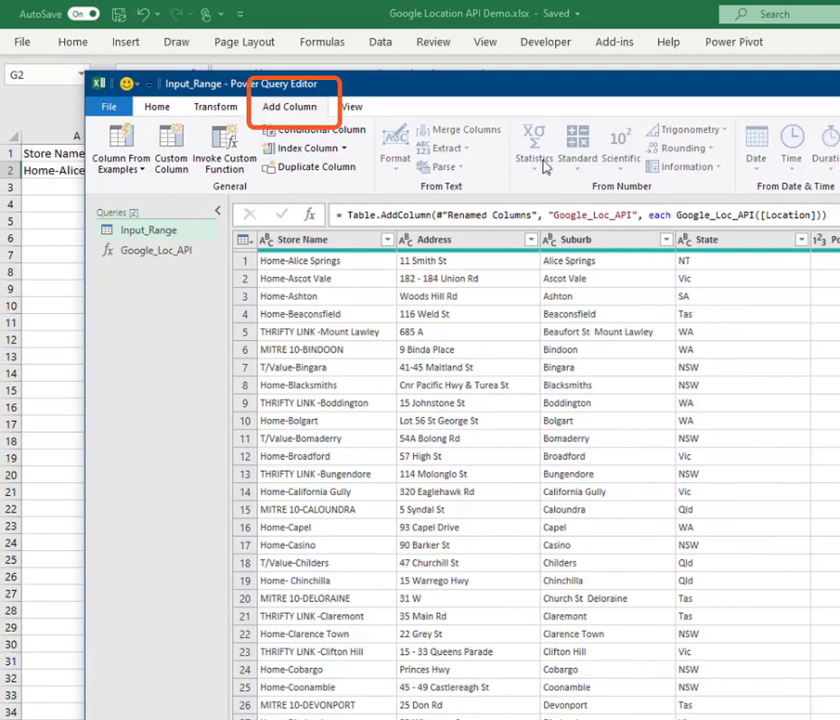
Add a Custom column with the formula try([Google_Loc_API])
click(178, 145)
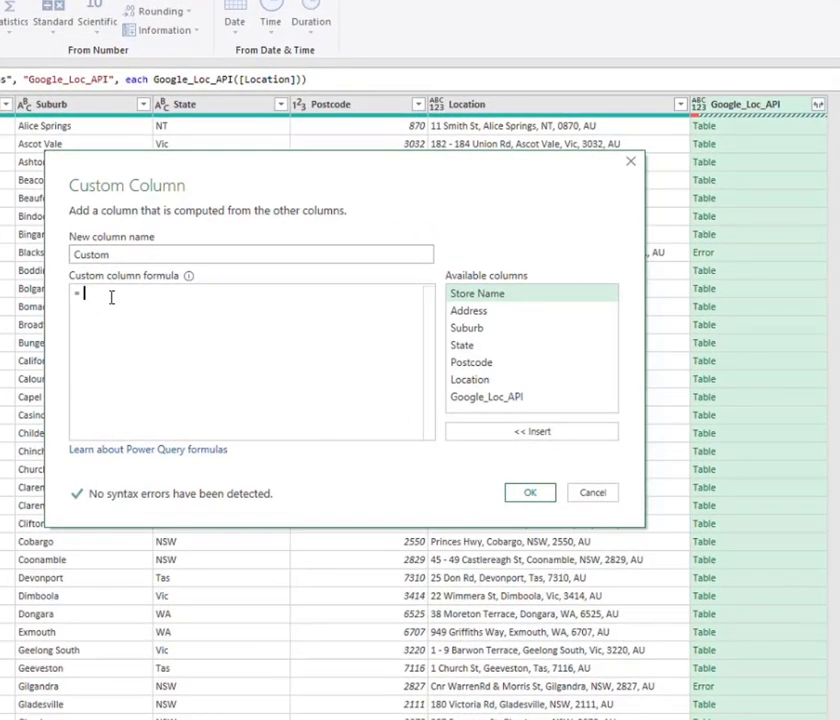
text(try)
key(Escape)
text(()
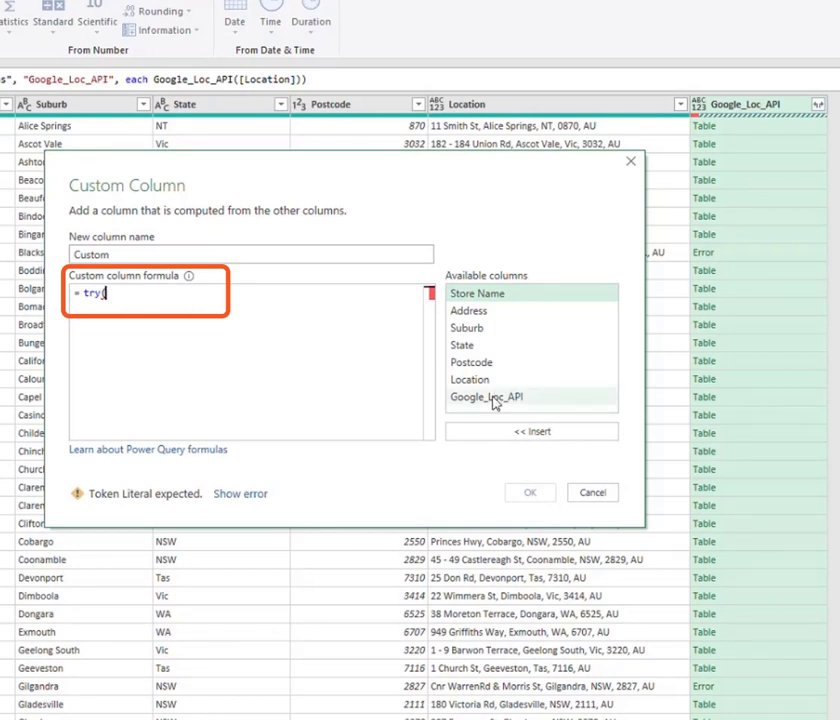
double_click(493, 398)
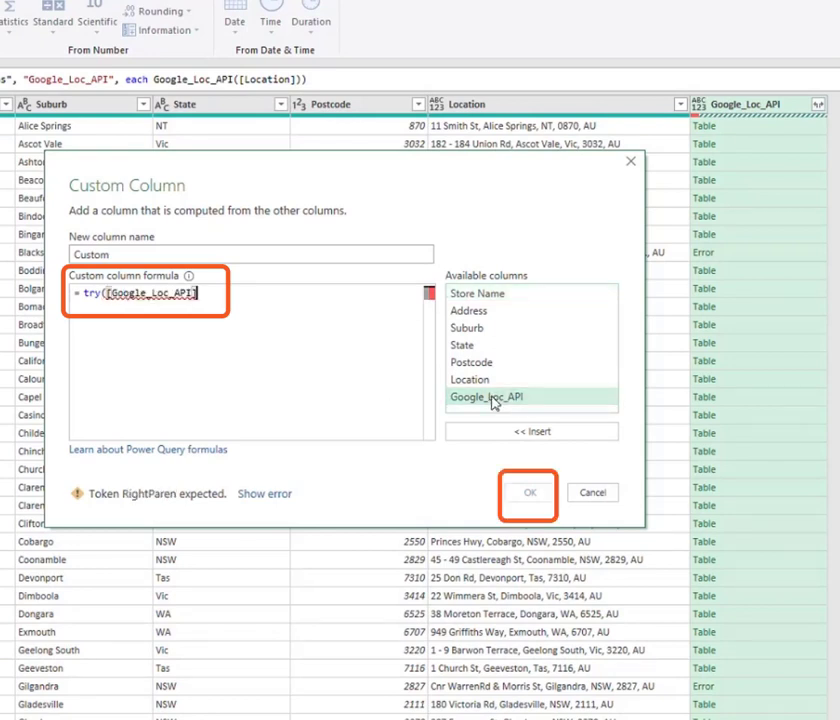
text())
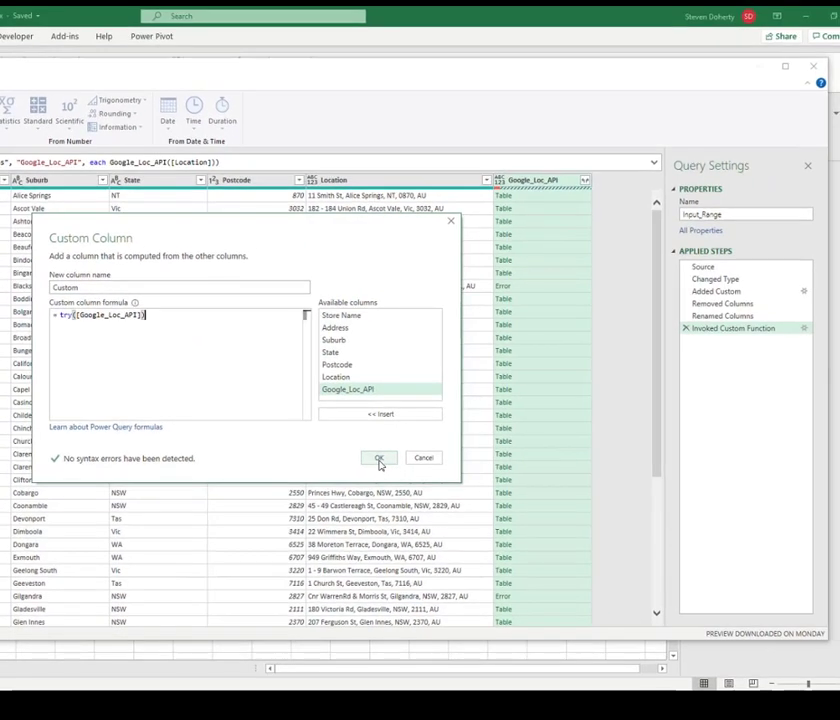
click(530, 494)
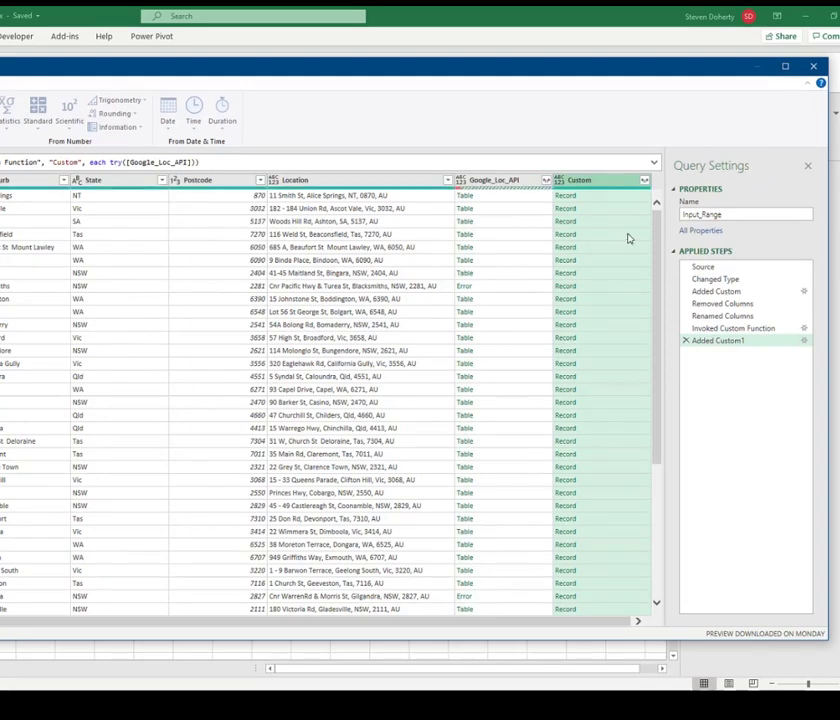
Expand the Custom column to only its HasError field
click(646, 181)
click(464, 218)
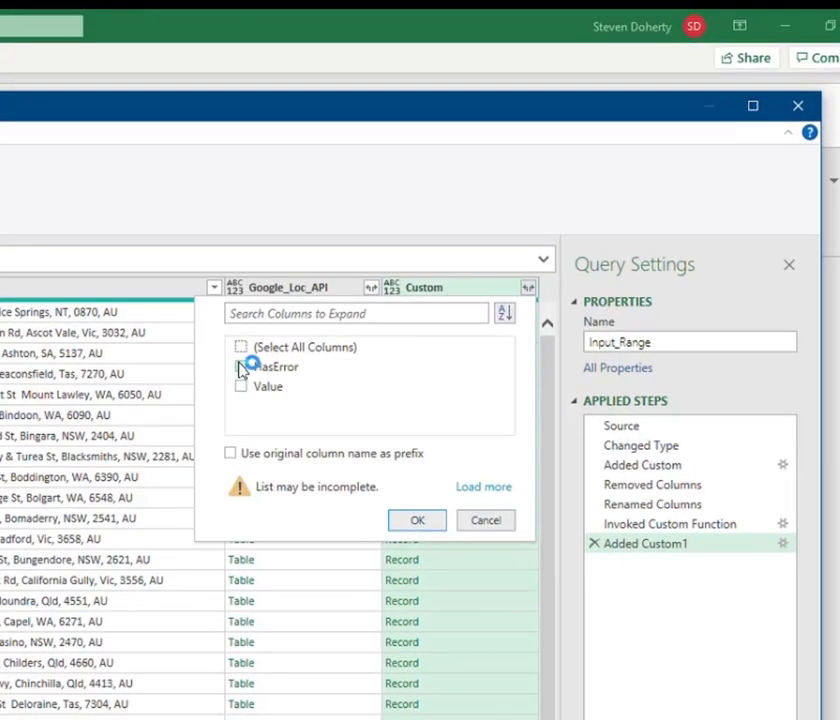
click(241, 367)
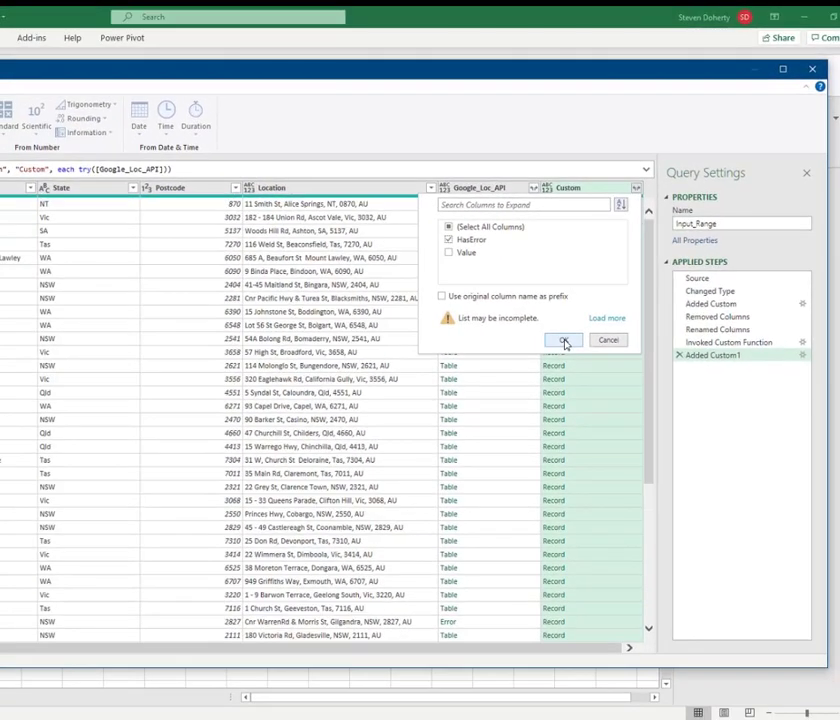
click(418, 522)
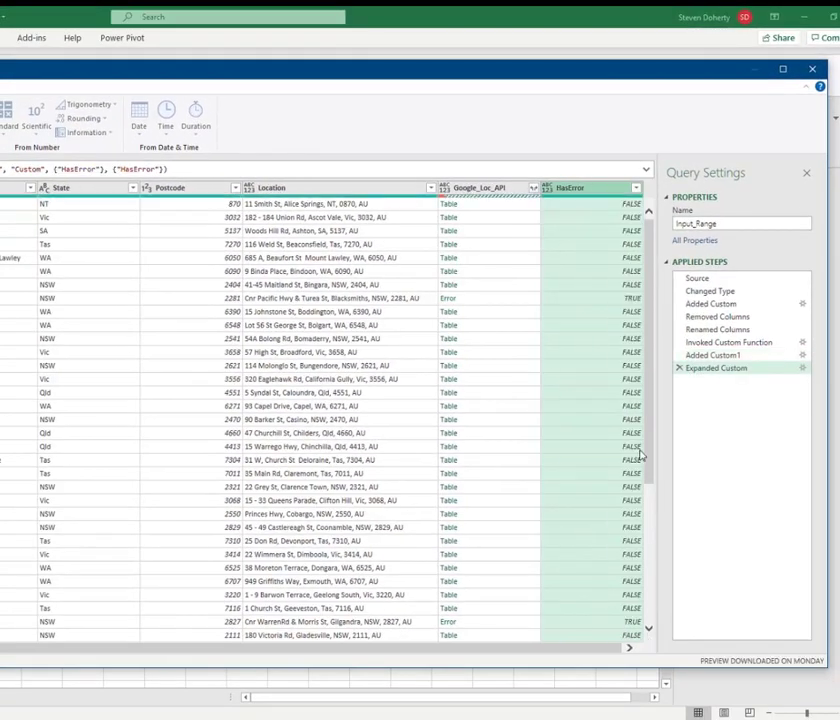
Filter HasError to show only TRUE rows
click(636, 187)
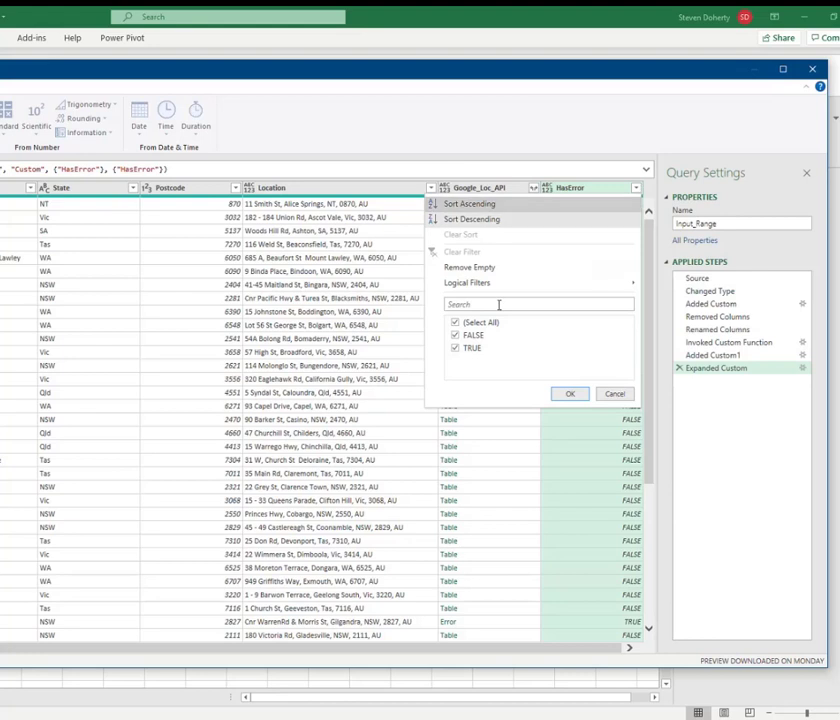
click(456, 322)
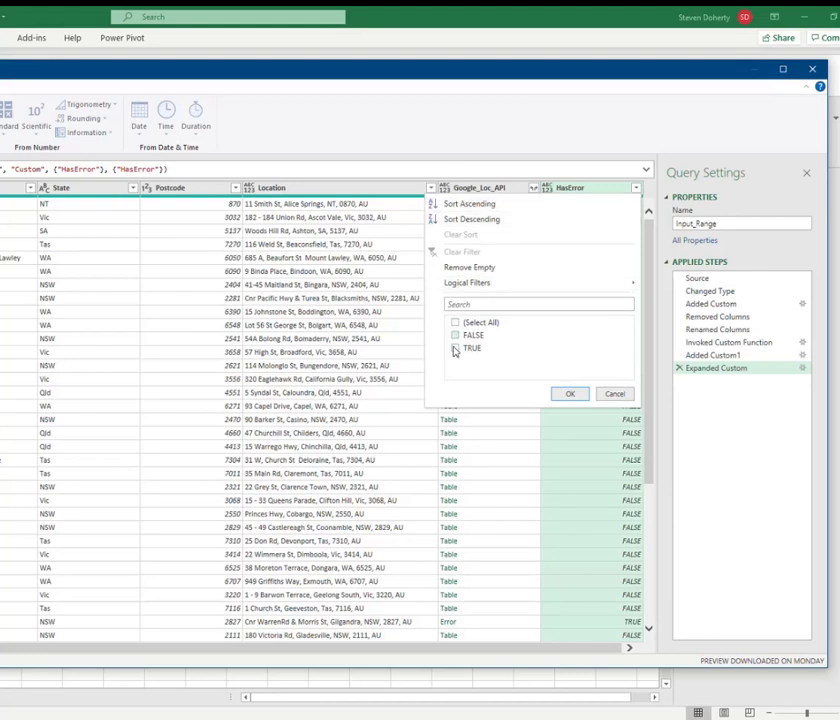
click(455, 349)
click(568, 393)
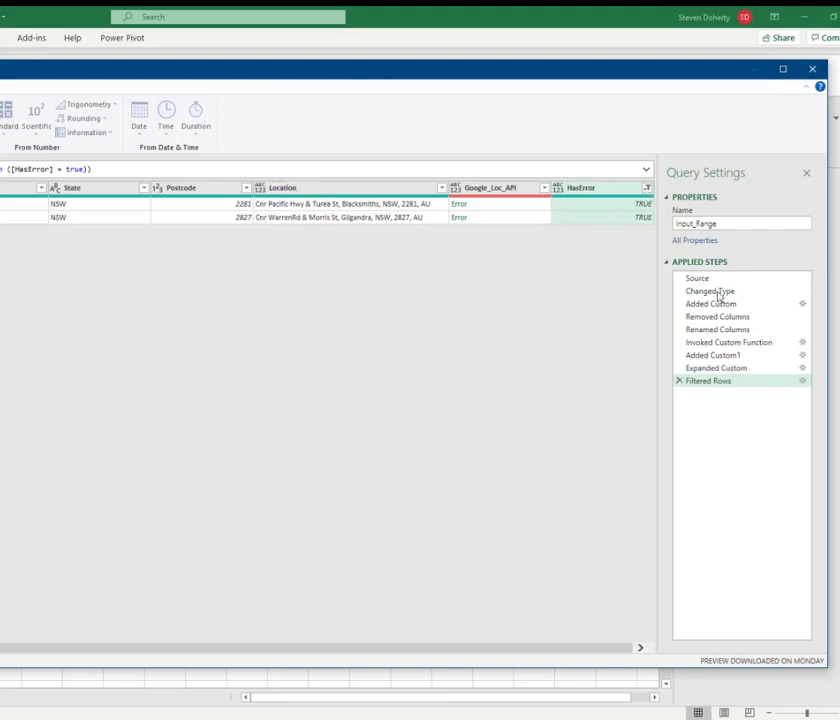
Delete the Filtered Rows, Expanded Custom and Added Custom1 steps, returning to Renamed Columns
click(679, 381)
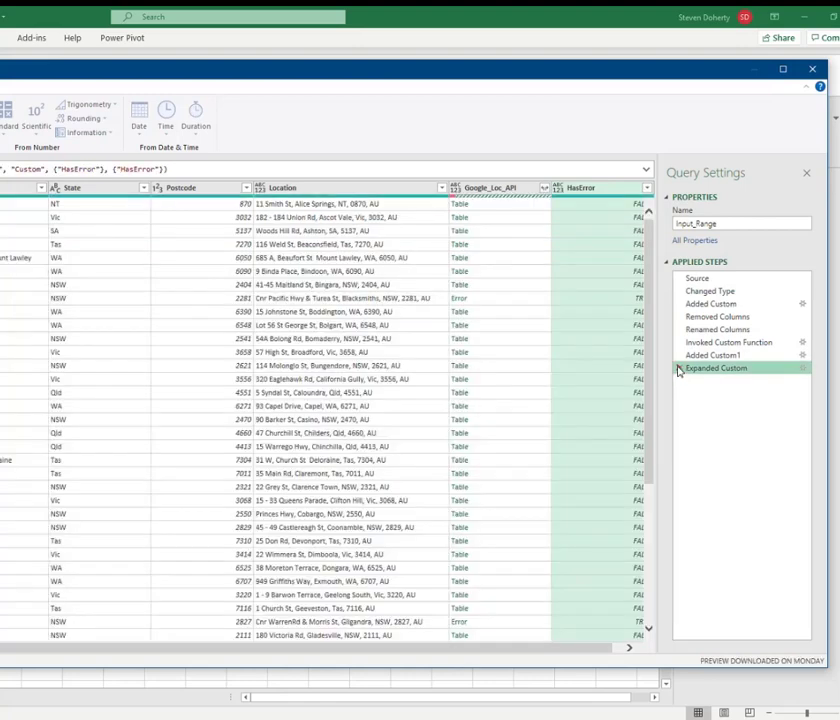
click(679, 369)
click(679, 357)
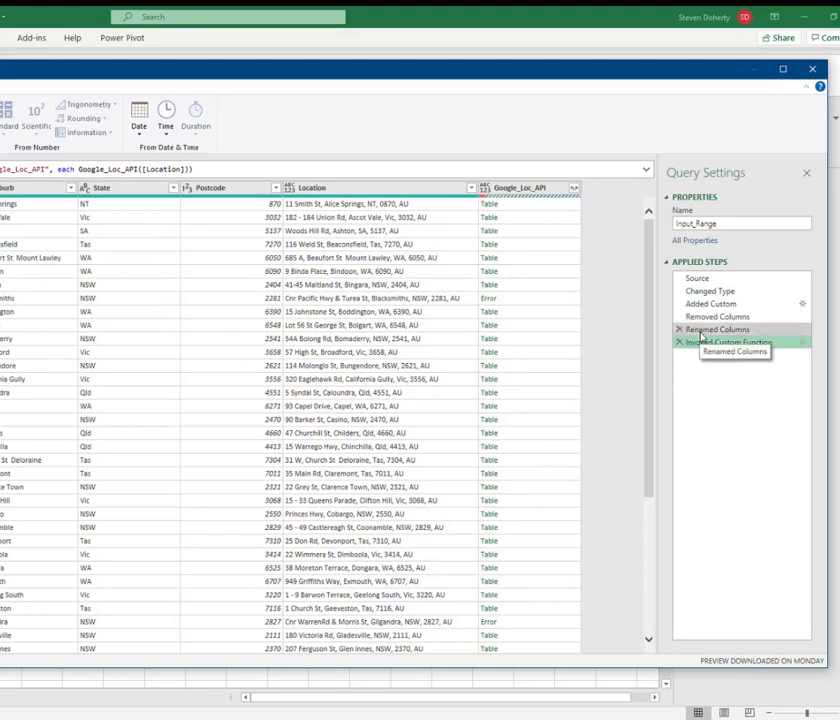
click(700, 329)
Replace 'Cnr' with nothing in the Location column before the API lookup
click(320, 188)
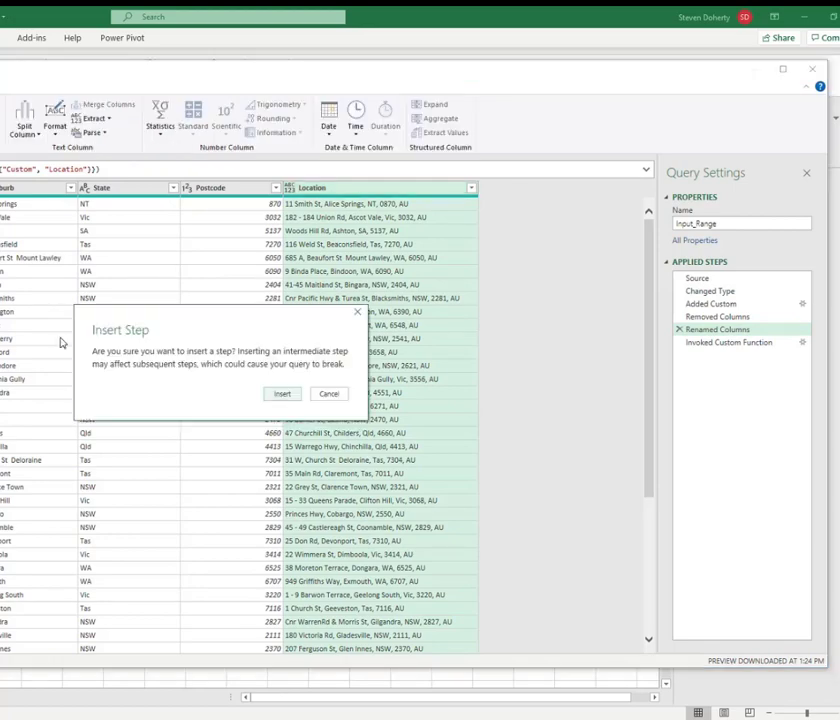
click(283, 394)
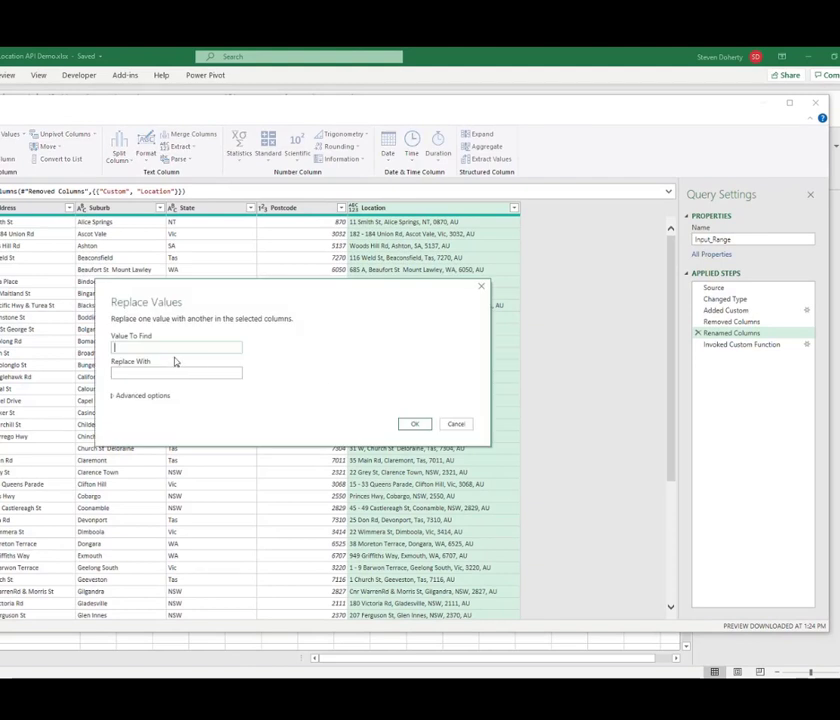
text(Cnr)
click(222, 369)
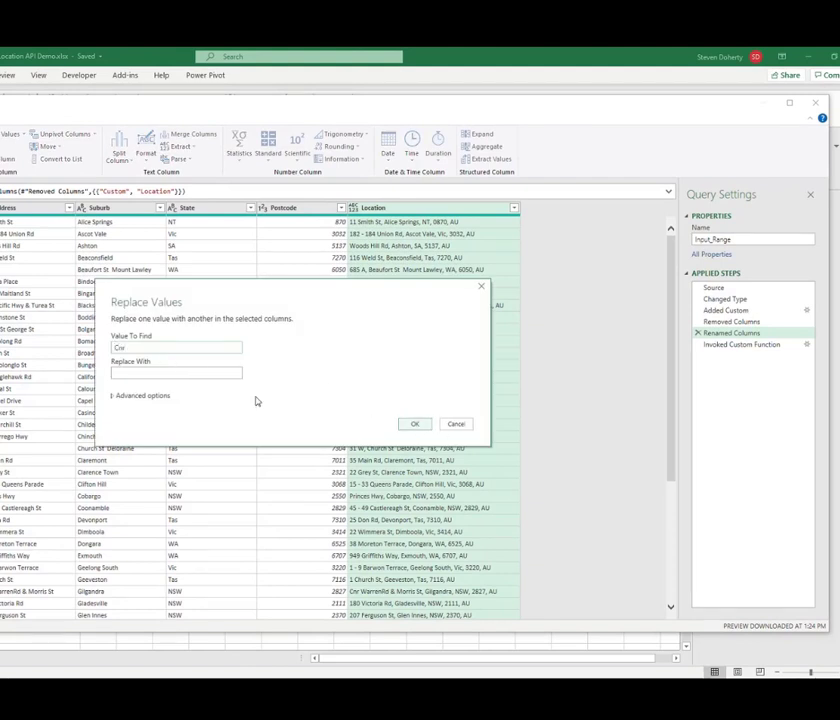
click(416, 425)
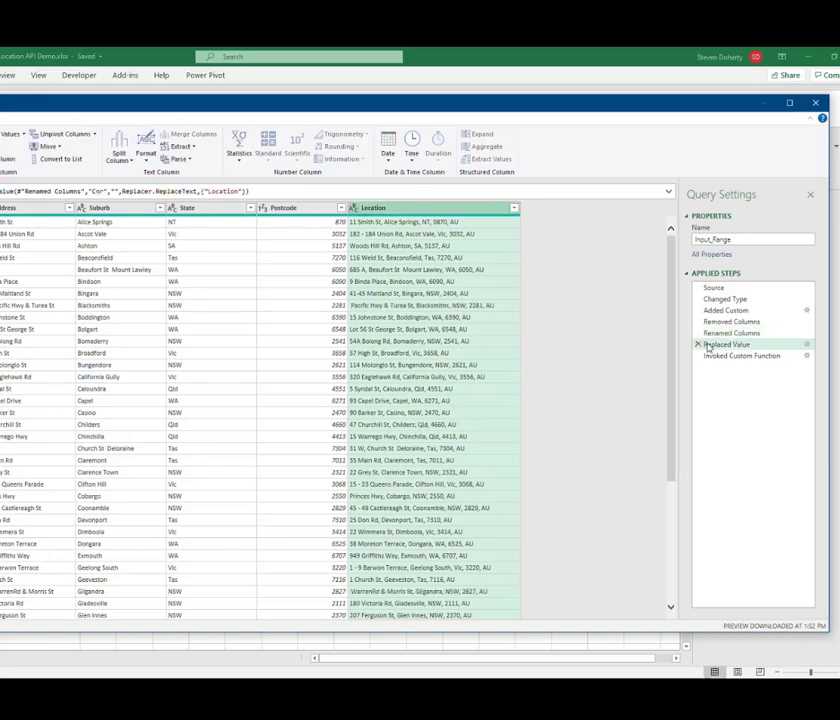
At the Invoked Custom Function step, expand Google_Loc_API to only formatted_address, lat and lng
click(712, 355)
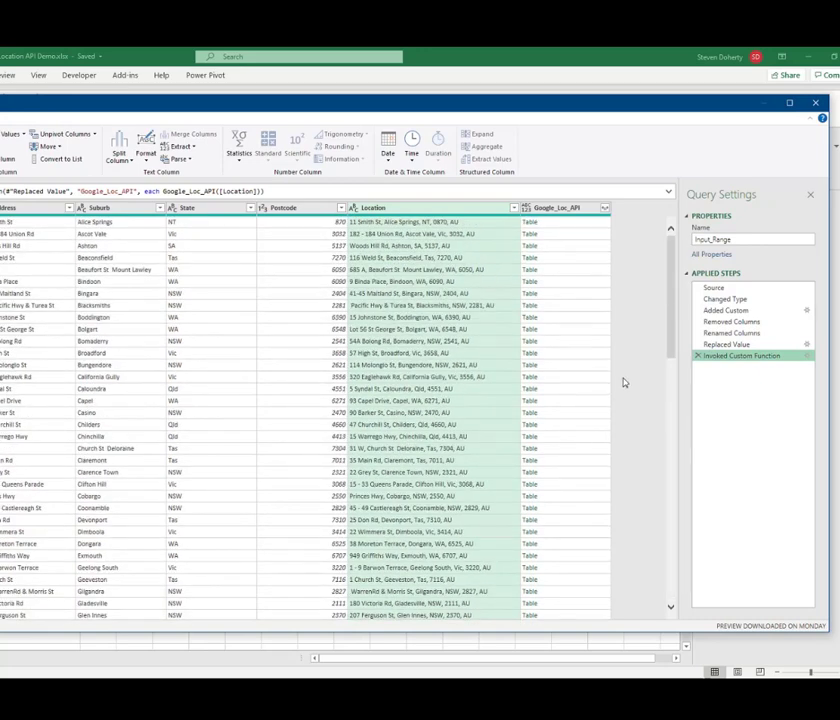
click(605, 210)
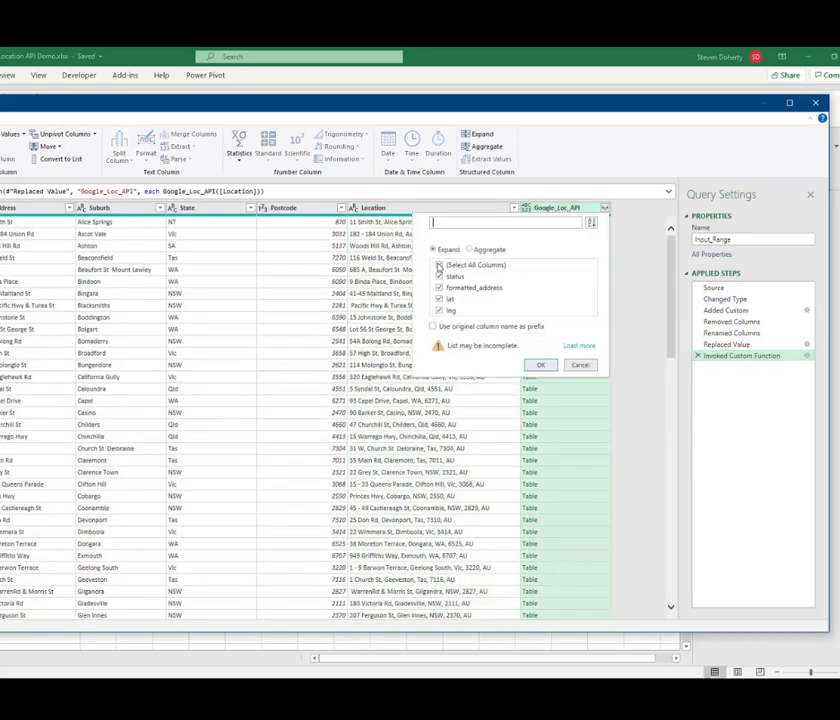
click(438, 266)
click(438, 288)
click(439, 299)
click(439, 310)
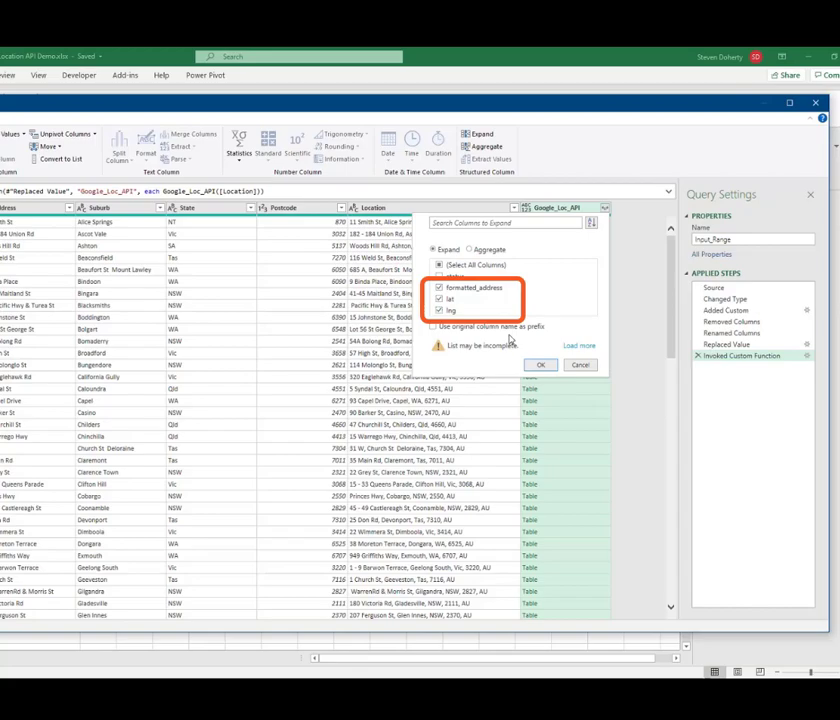
click(541, 365)
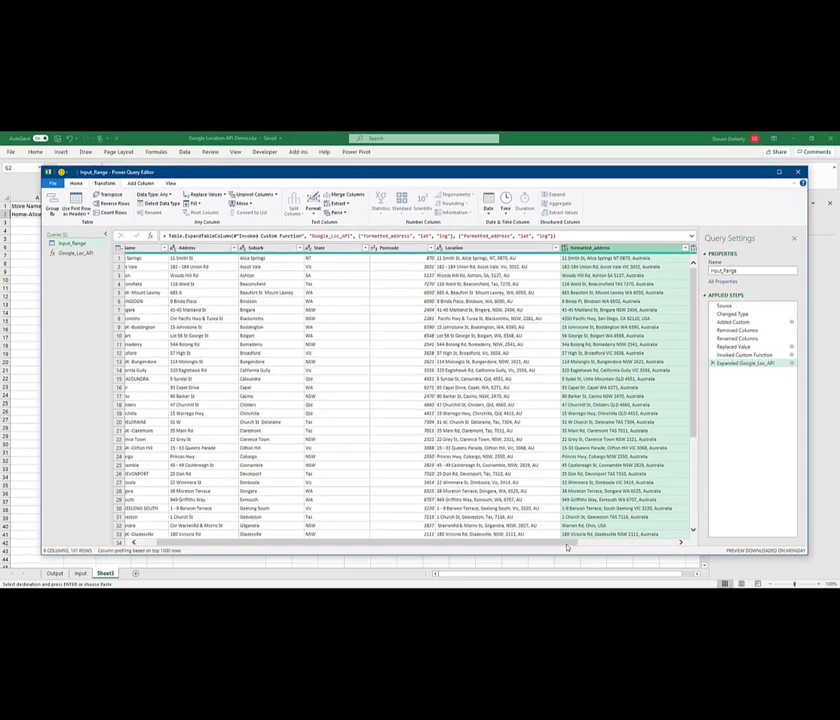
drag(558, 549, 523, 535)
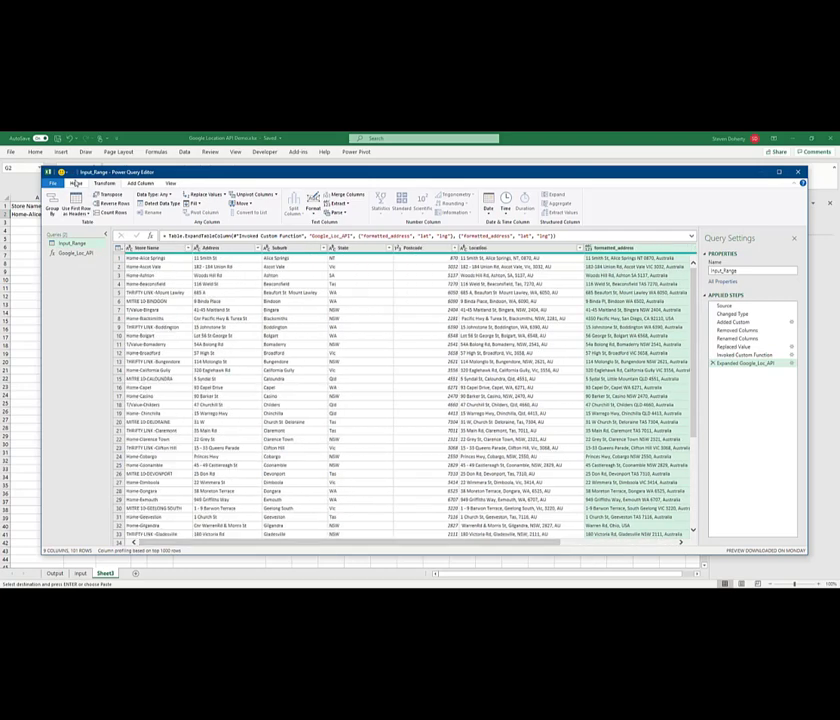
Close & Load the query, then view the 109 geocoded rows on the Output sheet
click(76, 183)
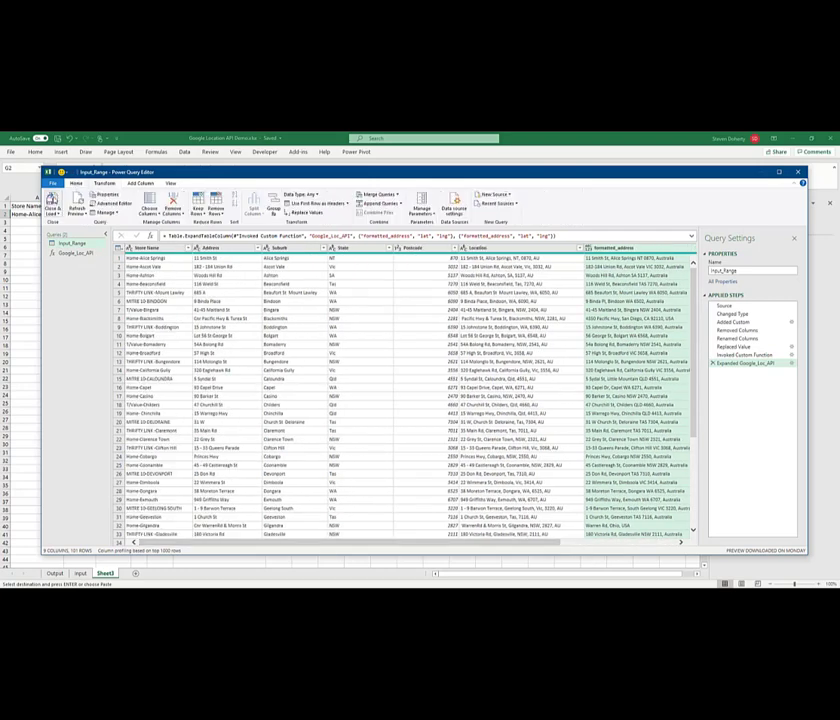
click(52, 205)
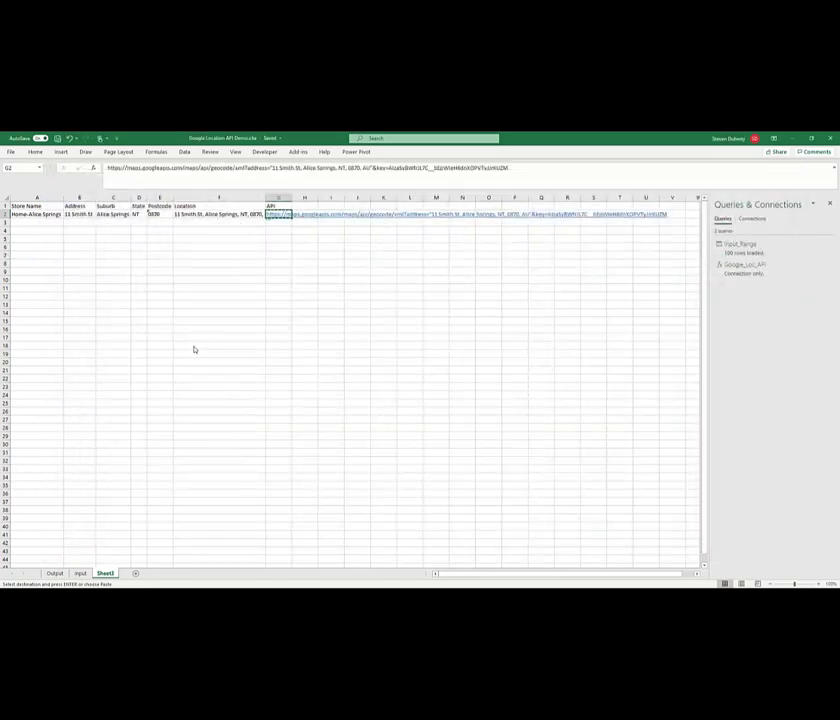
click(54, 573)
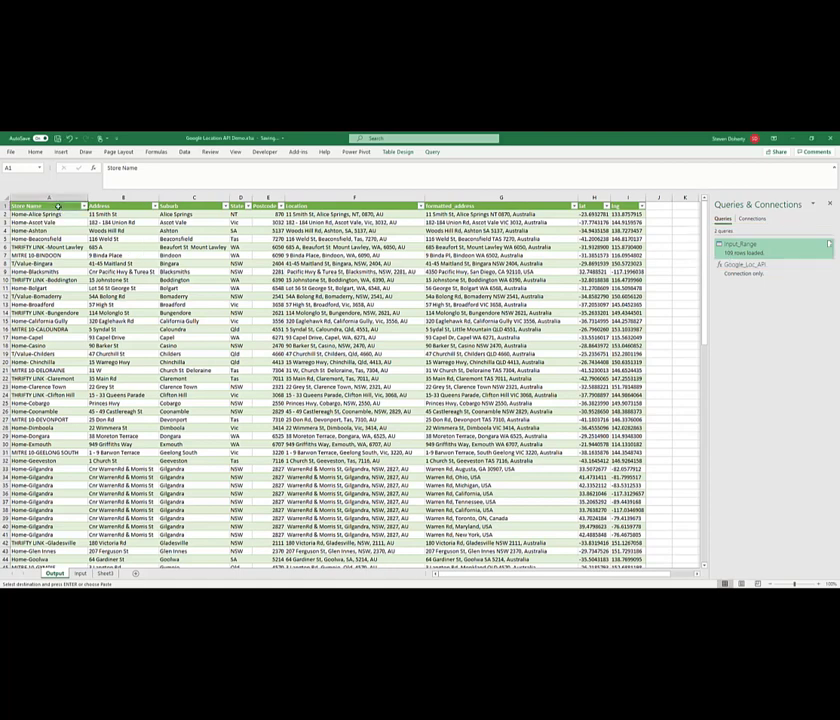
Highlight duplicate values in the Store Name column with red fill
click(56, 200)
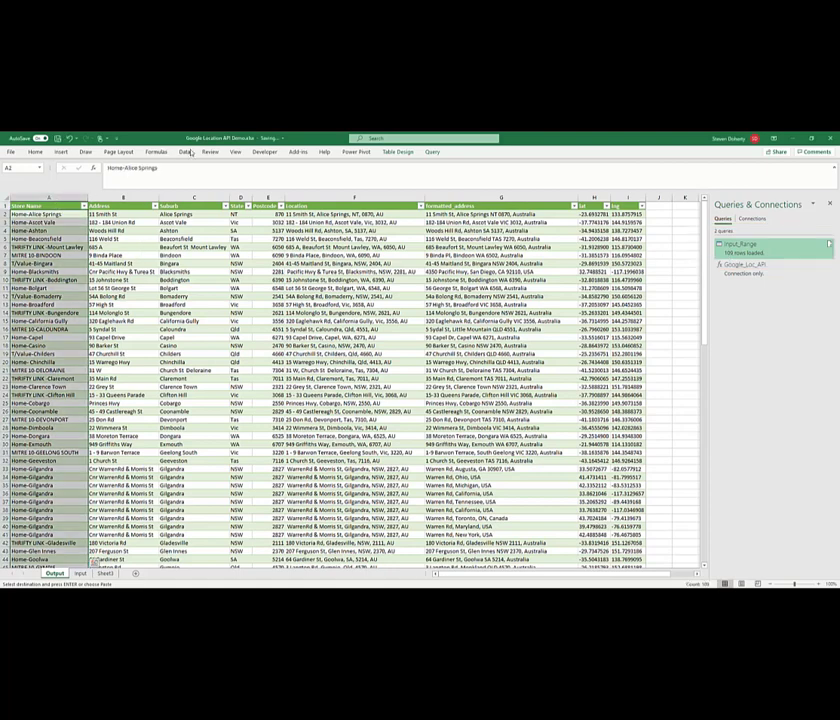
click(40, 154)
click(352, 175)
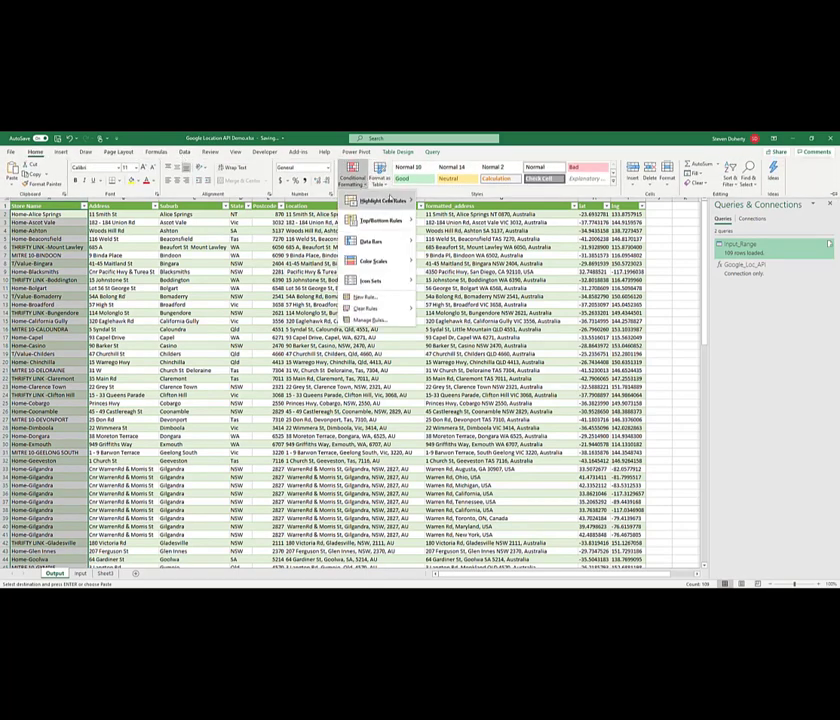
mouse_move(380, 201)
click(456, 319)
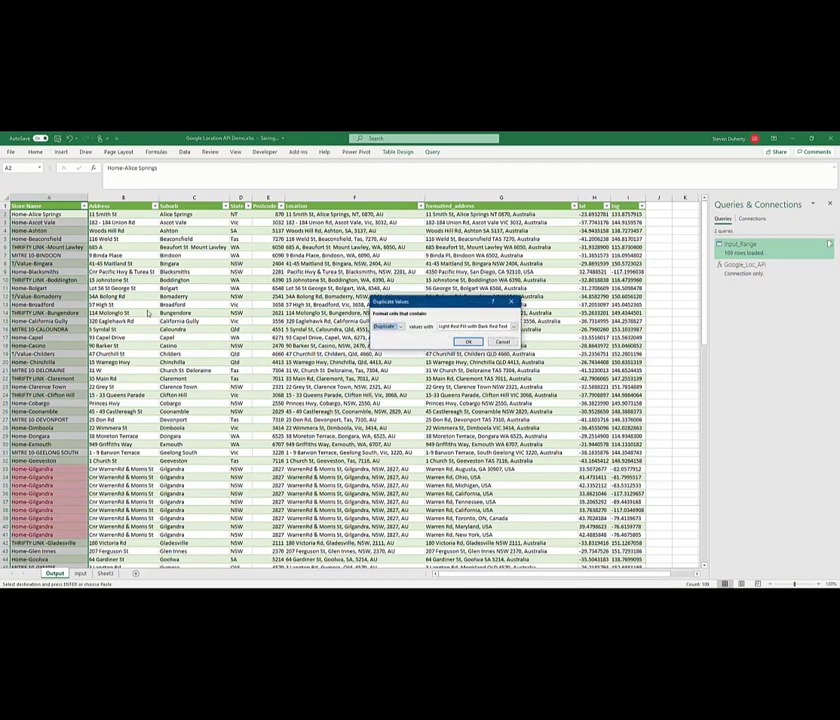
click(468, 342)
Filter Store Name by red cell colour to show only the duplicate rows
click(84, 205)
mouse_move(30, 272)
click(130, 290)
click(45, 215)
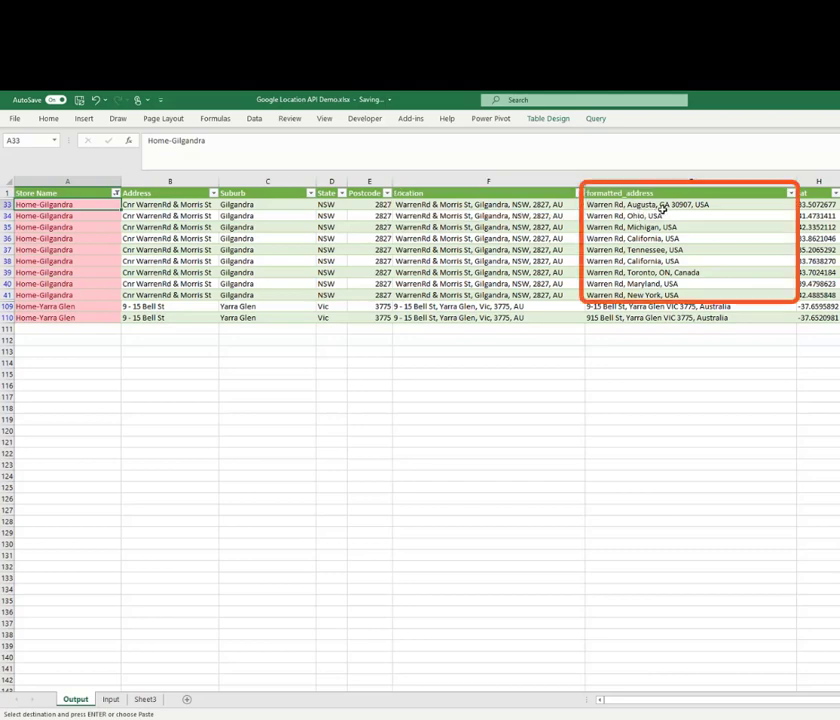
click(658, 205)
click(664, 215)
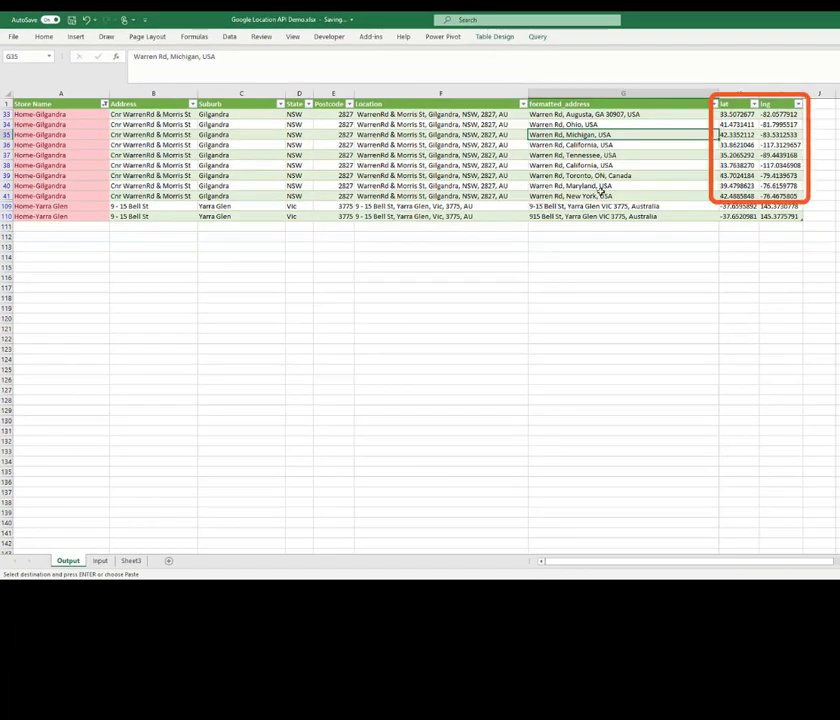
click(383, 118)
mouse_move(383, 118)
mouse_down()
mouse_move(373, 120)
mouse_move(379, 113)
mouse_up()
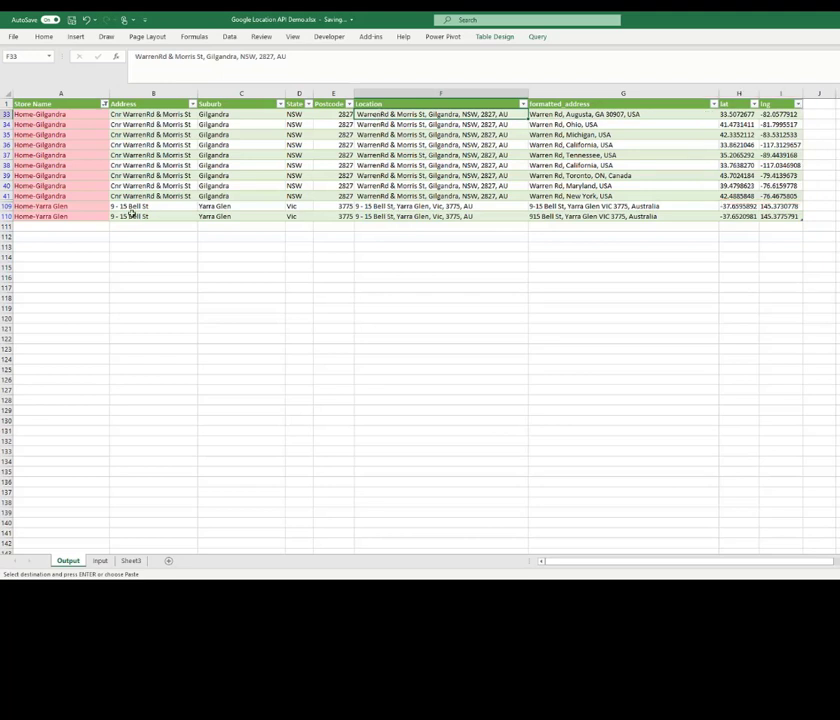
click(64, 217)
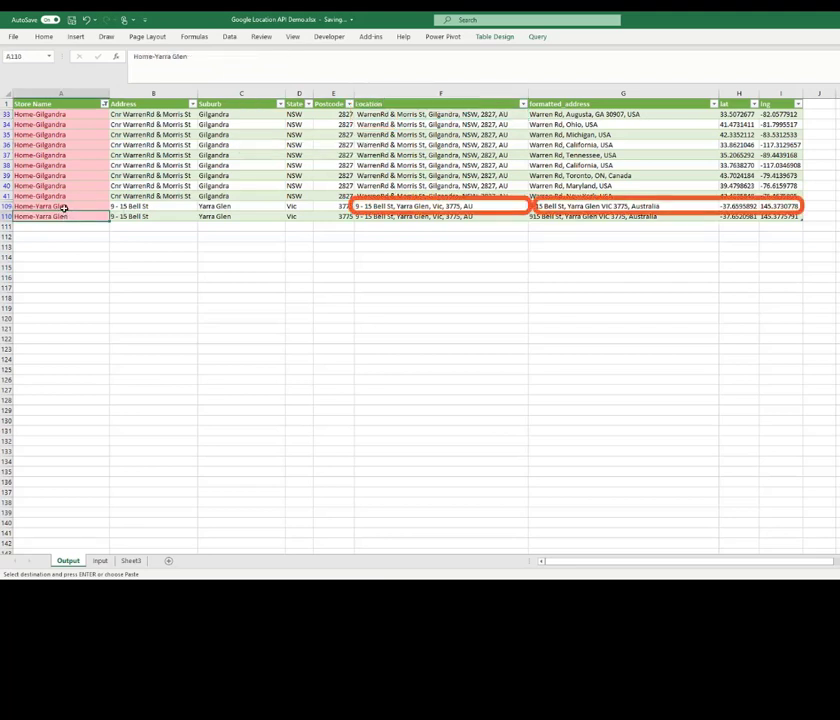
click(64, 207)
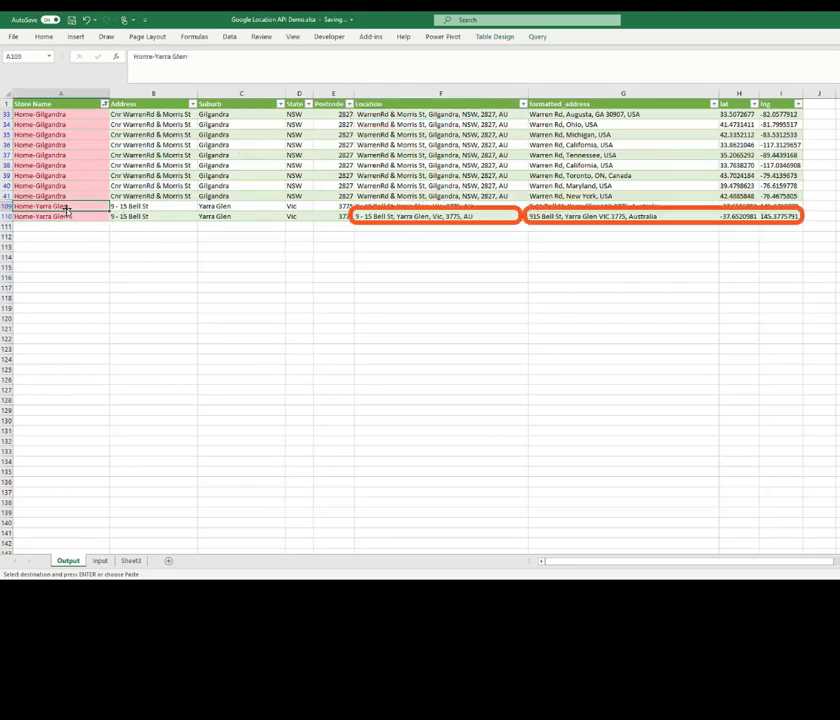